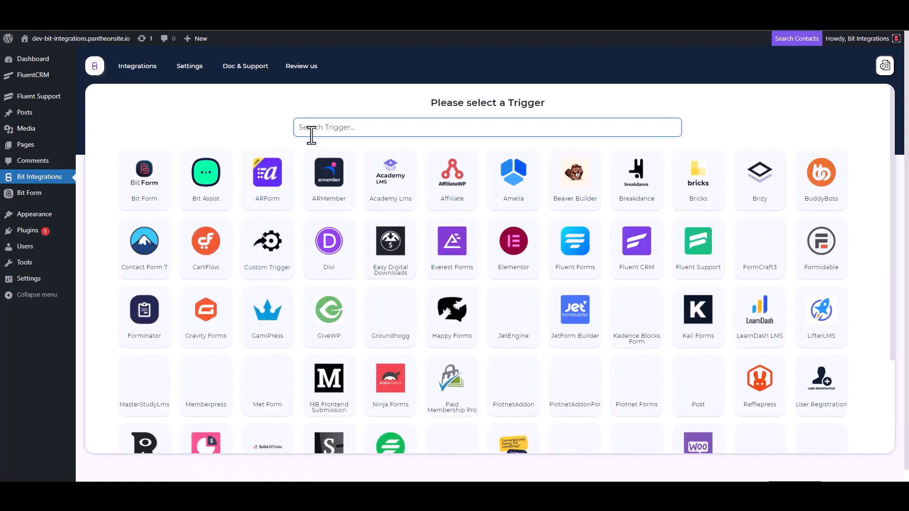
Choose Fluent Support as the trigger, copy its webhook URL, and start fetching webhook data.
{"action": "left_click", "coordinate": [699, 255]}
{"action": "left_click", "coordinate": [647, 228]}
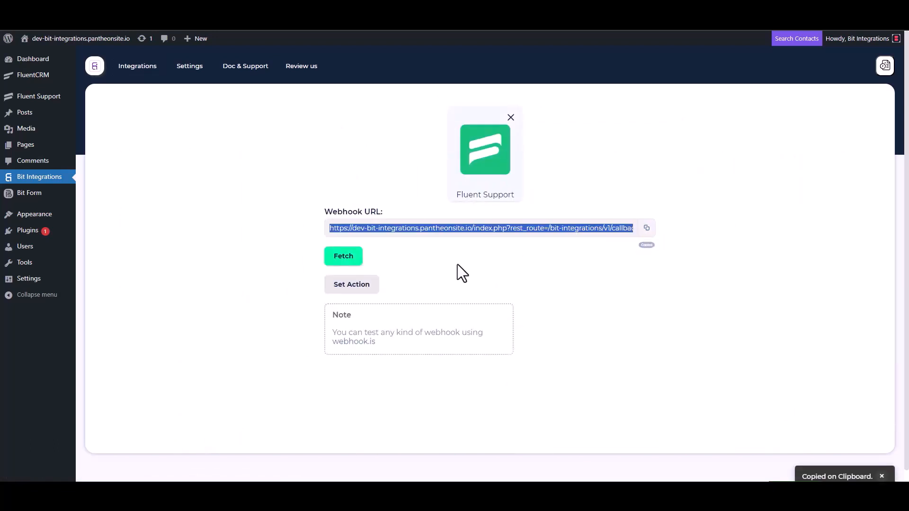
{"action": "left_click", "coordinate": [343, 258]}
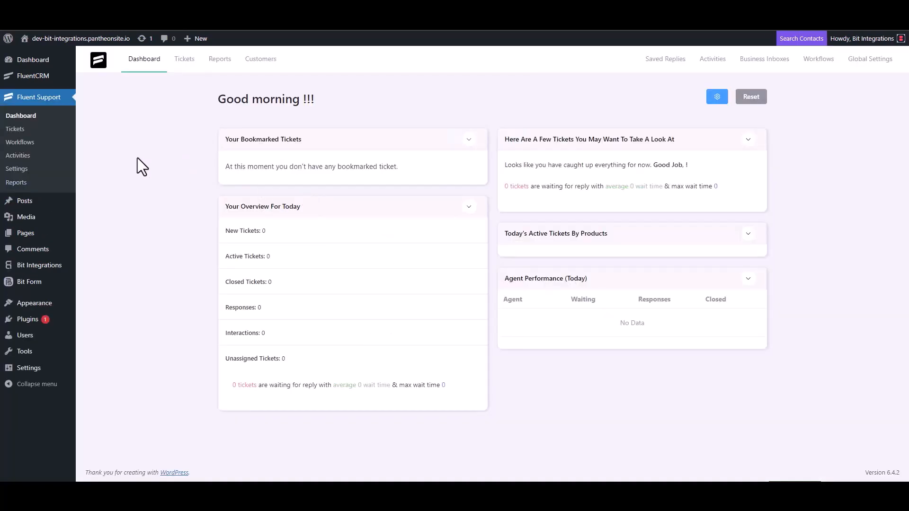
Add a new Automatic workflow named 'Bit Integrations' under Workflows and continue to its editor.
{"action": "left_click", "coordinate": [31, 142]}
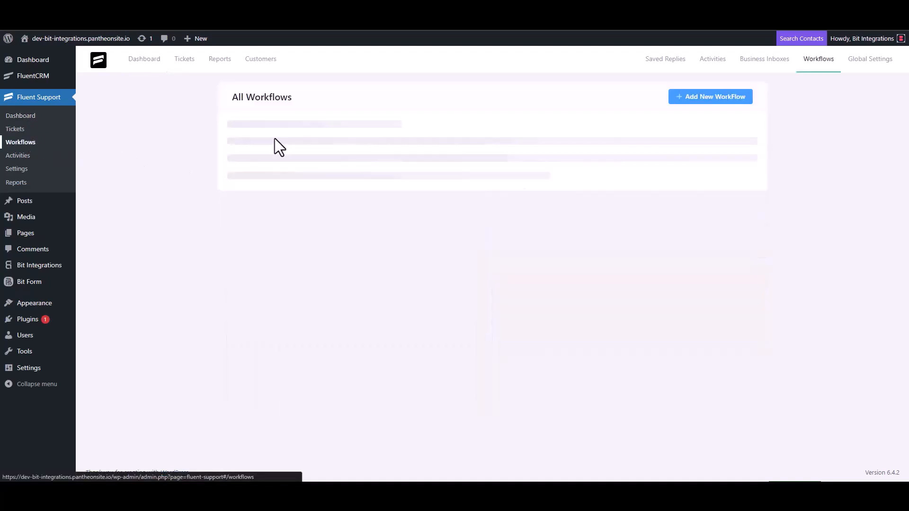
{"action": "left_click", "coordinate": [696, 99]}
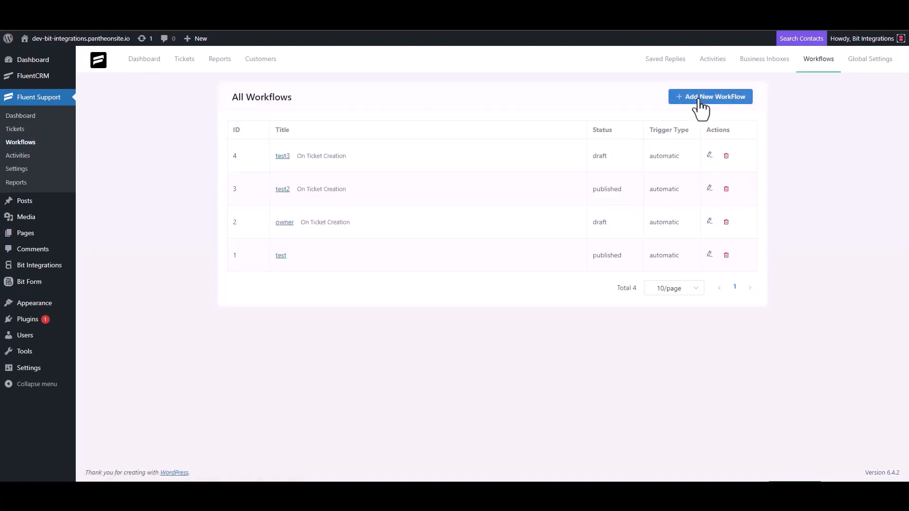
{"action": "left_click", "coordinate": [276, 113]}
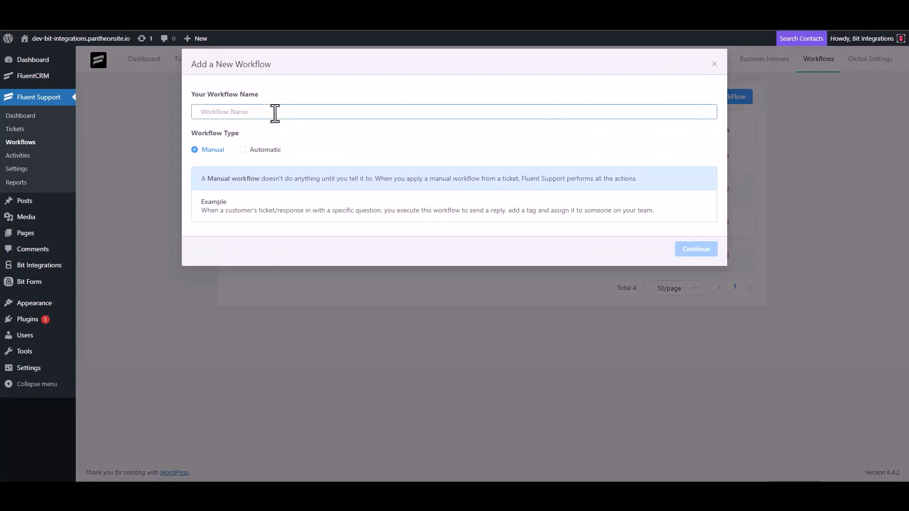
{"action": "type", "text": "Bit Integrations"}
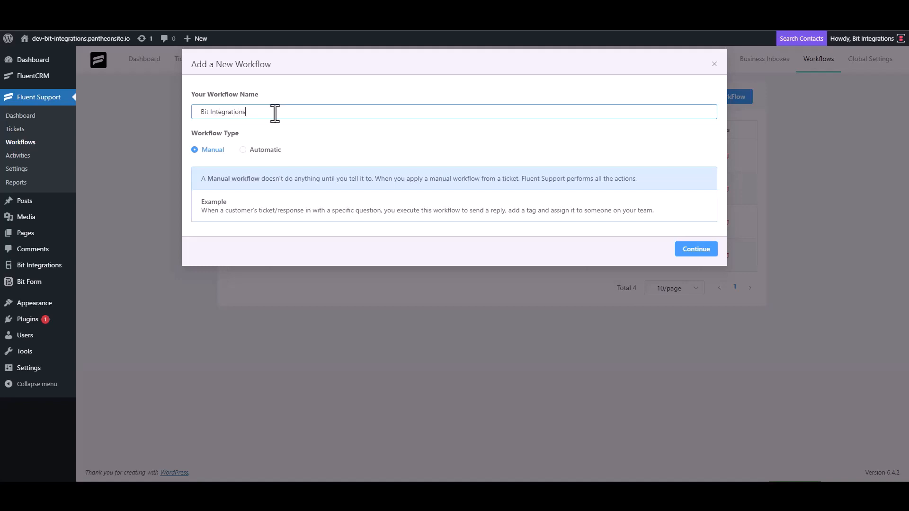
{"action": "left_click", "coordinate": [254, 152]}
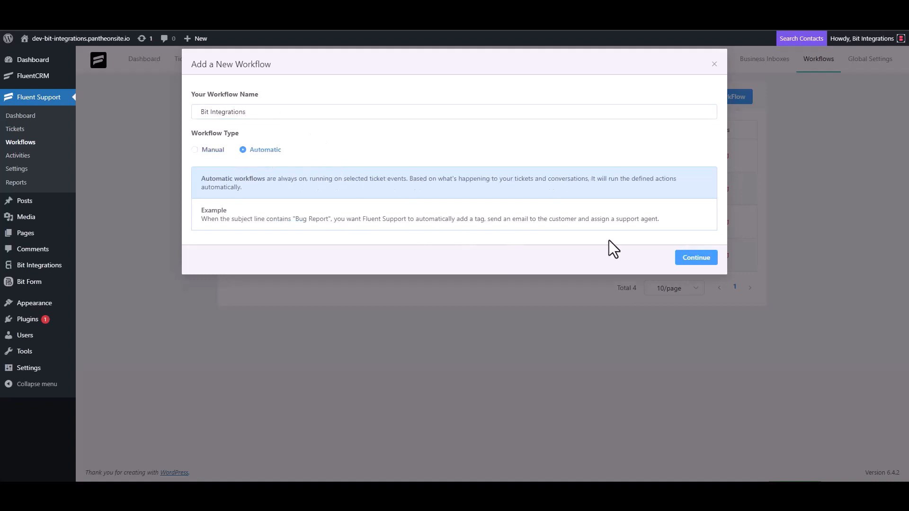
{"action": "left_click", "coordinate": [694, 259]}
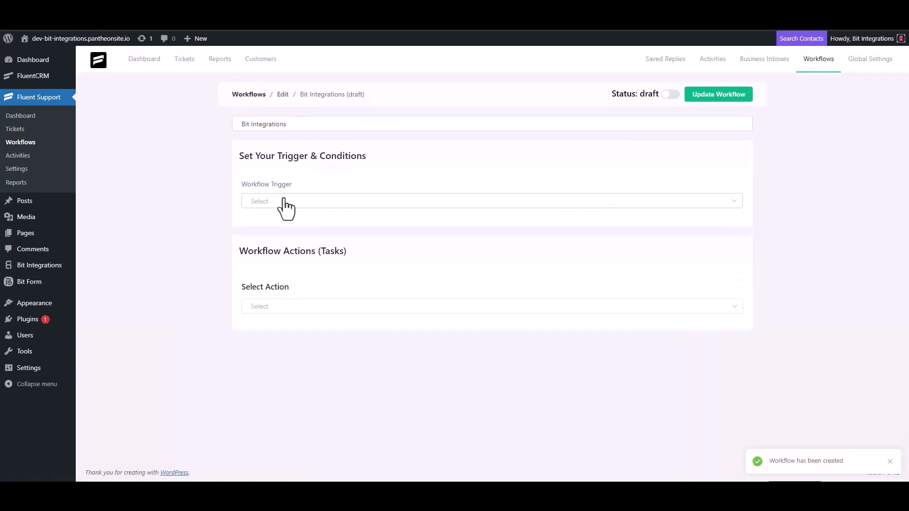
Trigger the workflow On Ticket Creation and add an outgoing webhook action with the pasted URL.
{"action": "left_click", "coordinate": [284, 202]}
{"action": "left_click", "coordinate": [280, 229]}
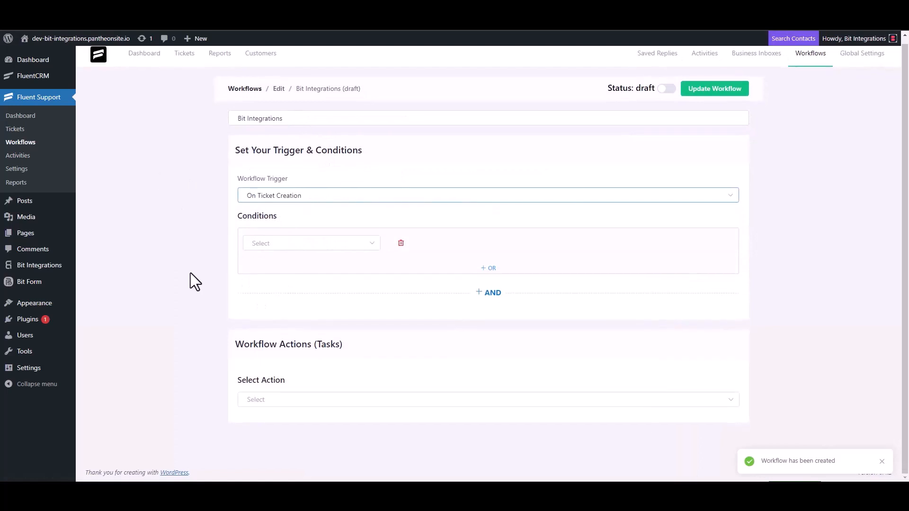
{"action": "left_click", "coordinate": [266, 400]}
{"action": "scroll", "coordinate": [278, 330], "scroll_direction": "down", "scroll_amount": 4}
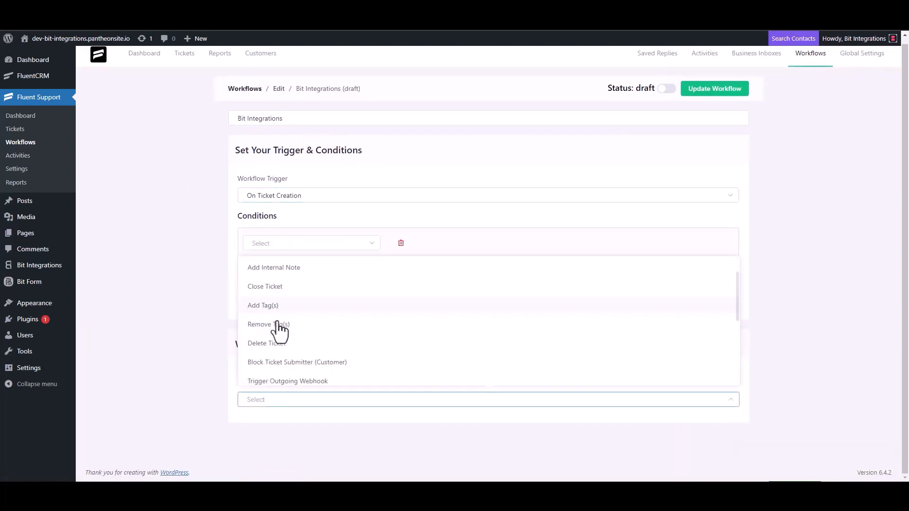
{"action": "left_click", "coordinate": [308, 269]}
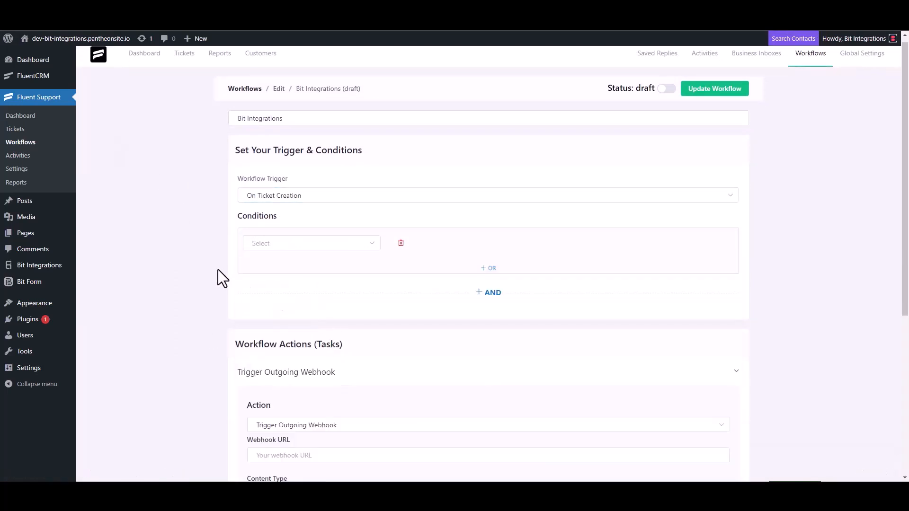
{"action": "scroll", "coordinate": [218, 269], "scroll_direction": "down", "scroll_amount": 4}
{"action": "left_click", "coordinate": [309, 269]}
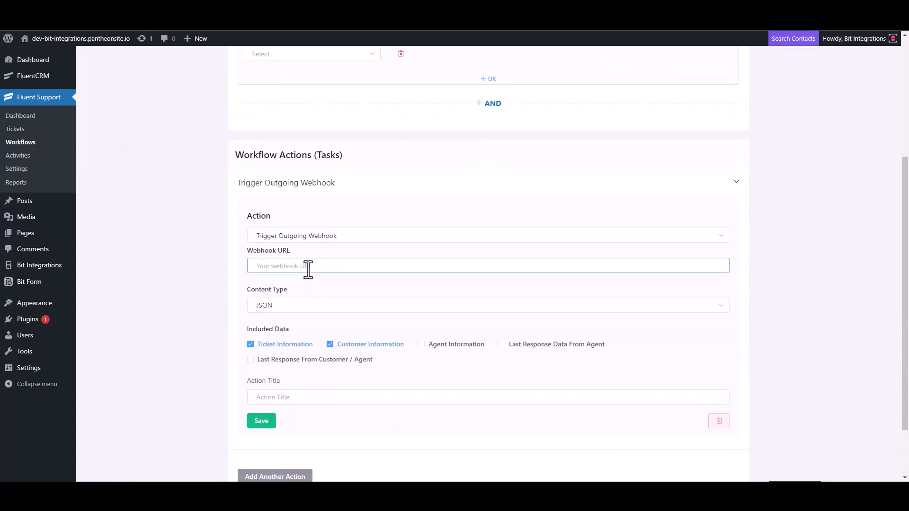
{"action": "key", "text": "ctrl+v"}
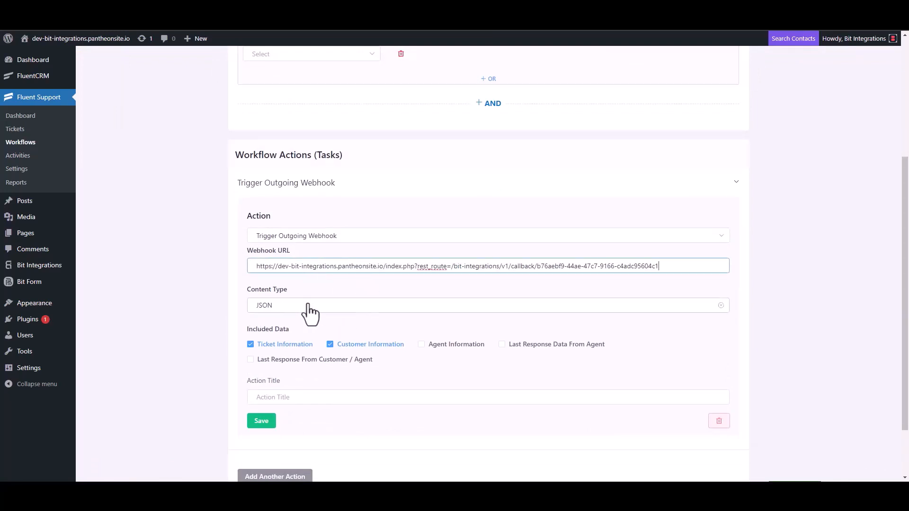
Title the webhook action 'Bit Integrations', save it, and publish the workflow.
{"action": "scroll", "coordinate": [308, 310], "scroll_direction": "down", "scroll_amount": 2}
{"action": "left_click", "coordinate": [284, 330]}
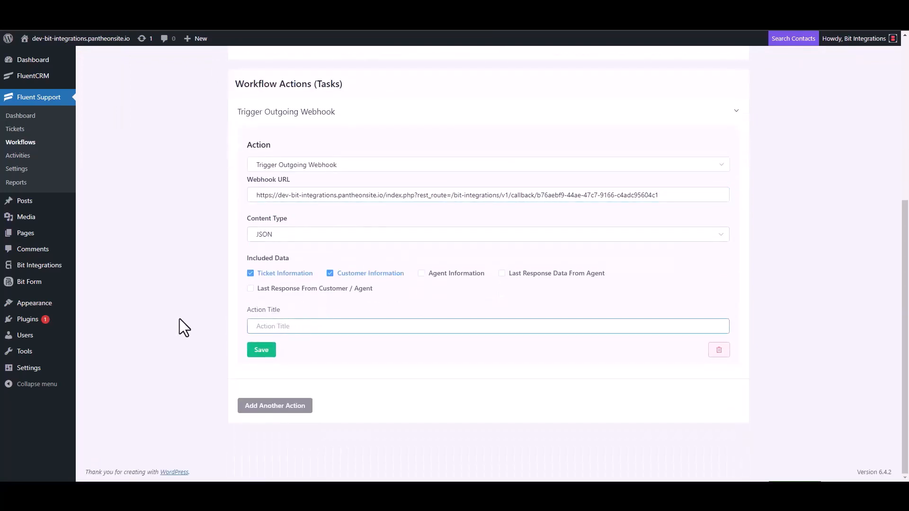
{"action": "type", "text": "Bit Integrations"}
{"action": "left_click", "coordinate": [258, 353]}
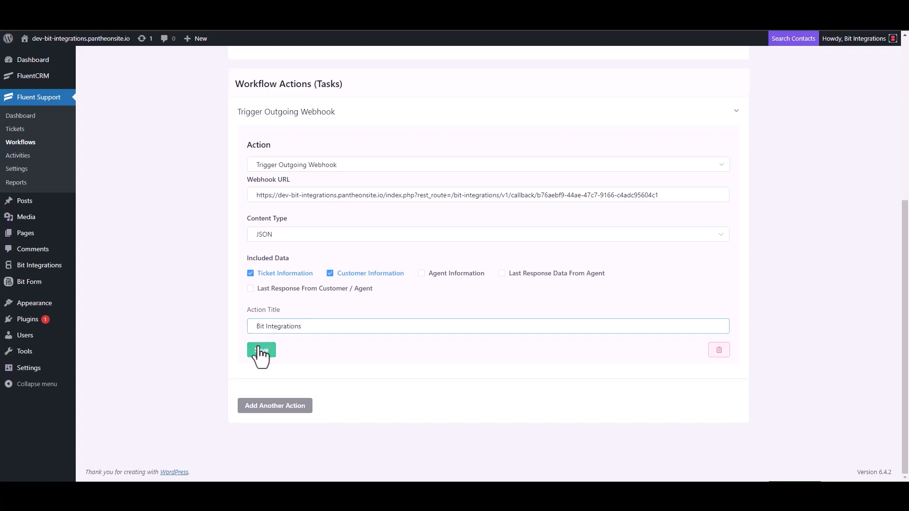
{"action": "left_click", "coordinate": [667, 87]}
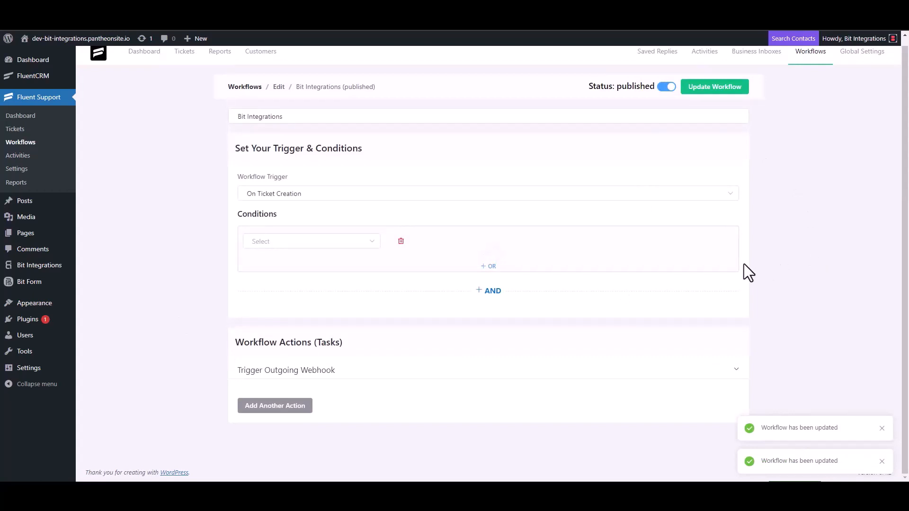
Start a new ticket for a newly created contact, entering the contact's first name and e-mail.
{"action": "left_click", "coordinate": [24, 131]}
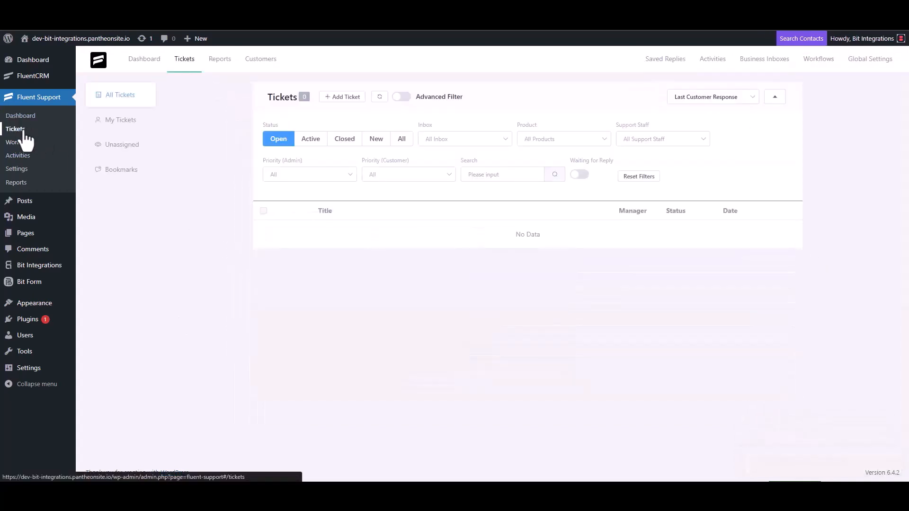
{"action": "left_click", "coordinate": [341, 97]}
{"action": "left_click", "coordinate": [372, 122]}
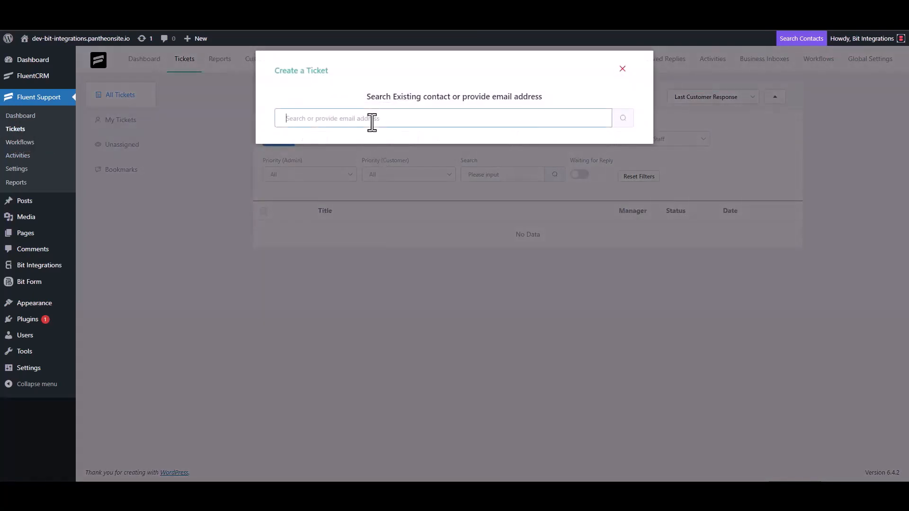
{"action": "type", "text": "test@gmail.com"}
{"action": "left_click", "coordinate": [624, 119]}
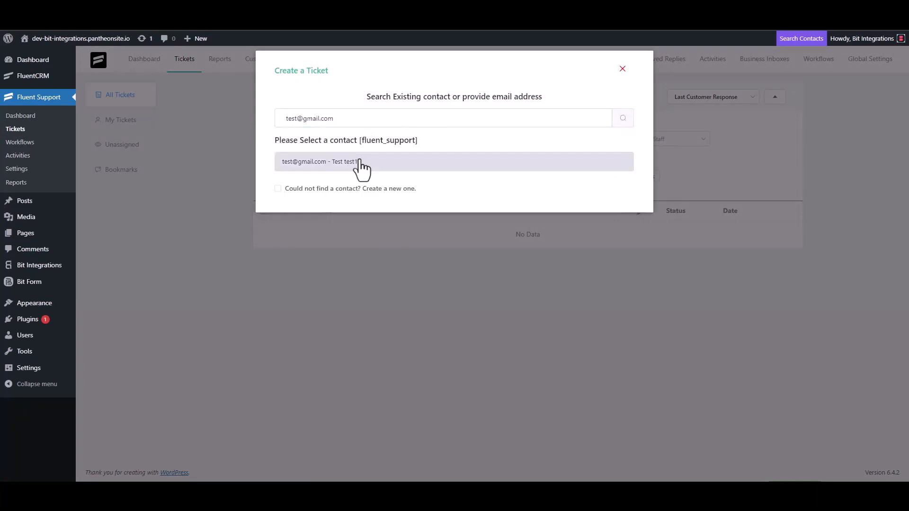
{"action": "left_click", "coordinate": [293, 188]}
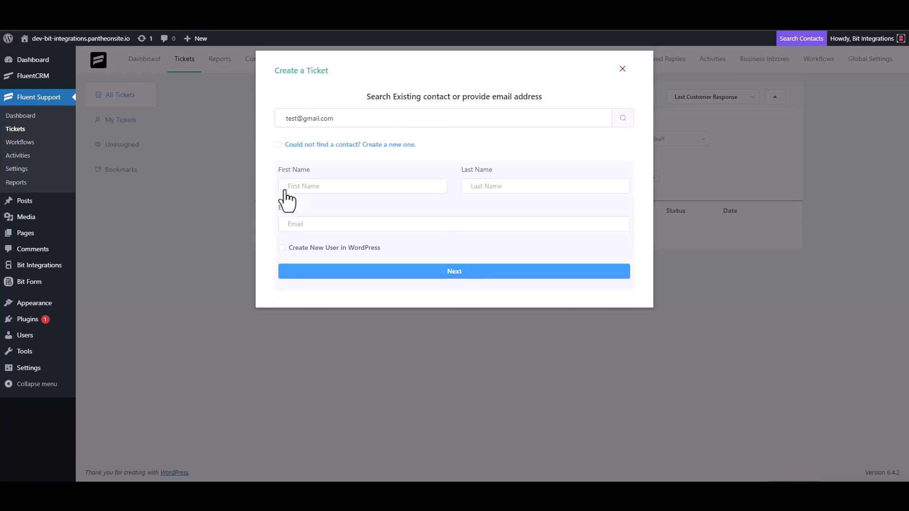
{"action": "left_click", "coordinate": [318, 187]}
{"action": "type", "text": "test3"}
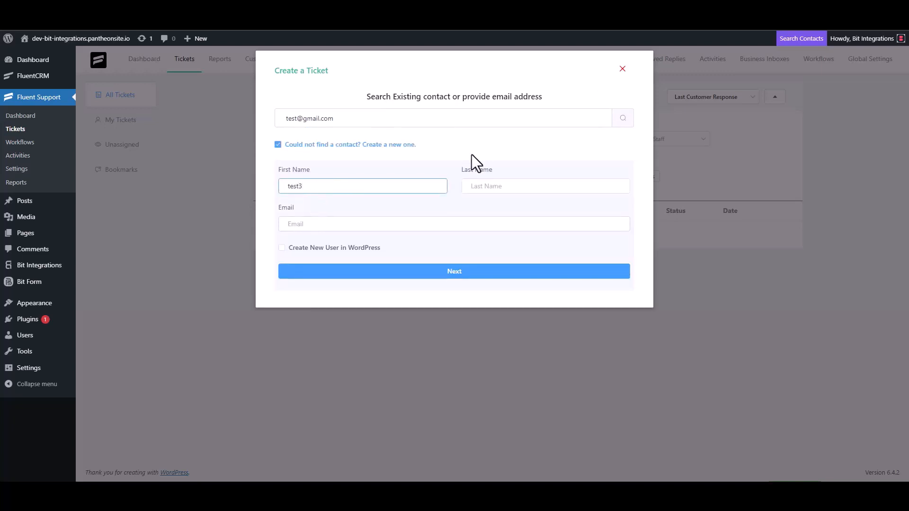
{"action": "left_click", "coordinate": [324, 225]}
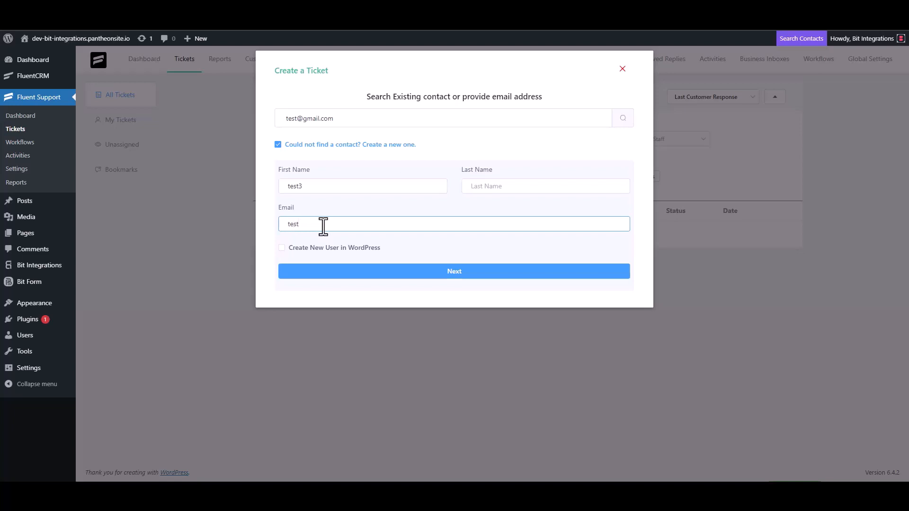
{"action": "type", "text": "test3@gmail.com"}
{"action": "left_click", "coordinate": [465, 272]}
Submit the ticket with subject 'test' and a short details text.
{"action": "left_click", "coordinate": [331, 171]}
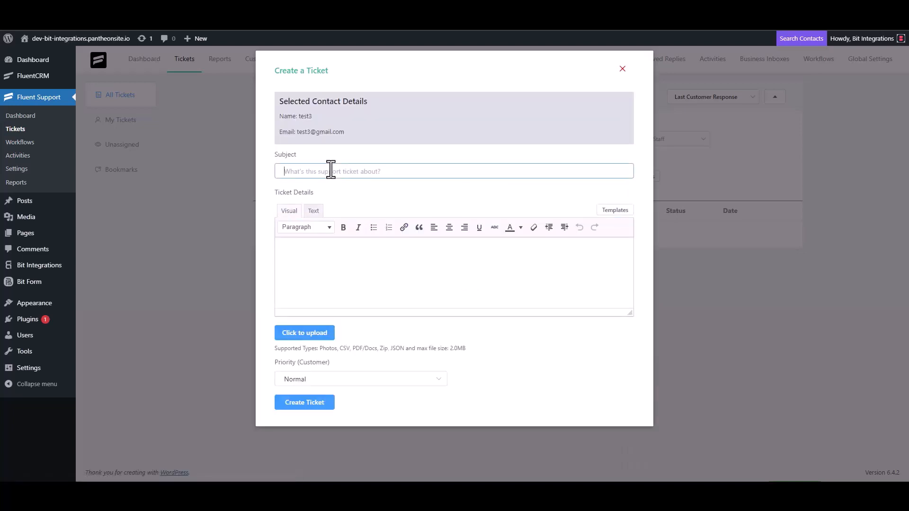
{"action": "type", "text": "test"}
{"action": "left_click", "coordinate": [320, 254]}
{"action": "type", "text": "t"}
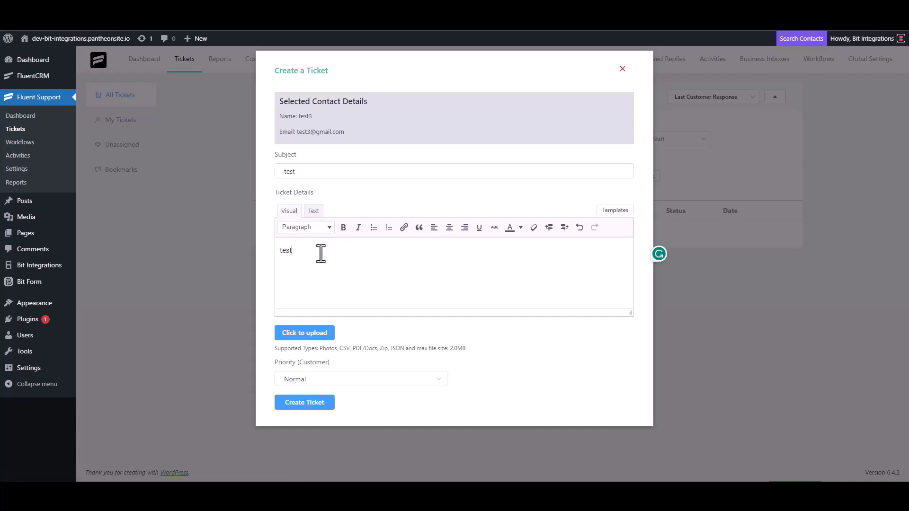
{"action": "left_click", "coordinate": [310, 401]}
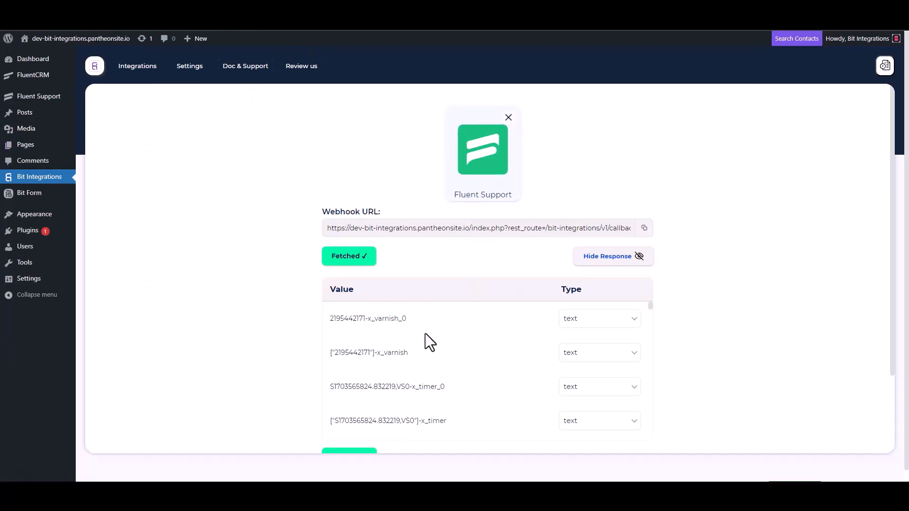
Below the fetched webhook response, set the action by searching 'mox' and picking MoxieCRM.
{"action": "scroll", "coordinate": [422, 334], "scroll_direction": "down", "scroll_amount": 5}
{"action": "scroll", "coordinate": [296, 364], "scroll_direction": "down", "scroll_amount": 3}
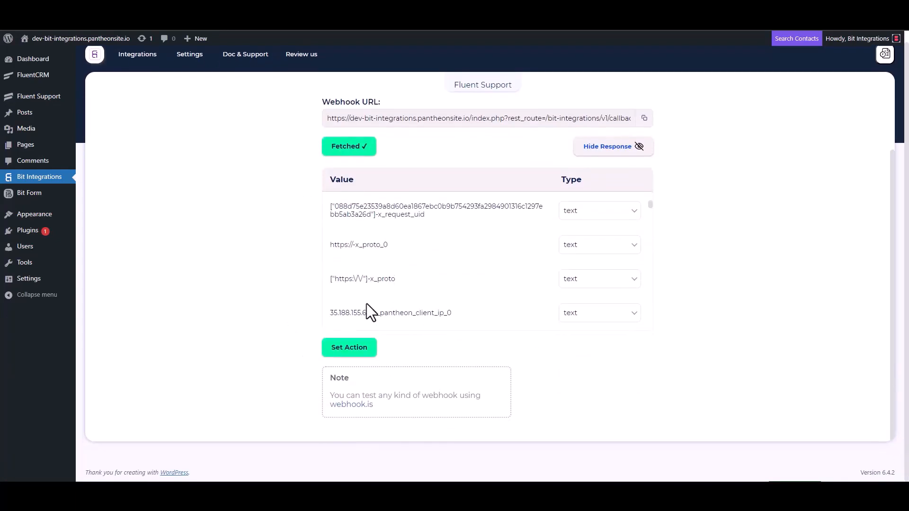
{"action": "scroll", "coordinate": [421, 256], "scroll_direction": "down", "scroll_amount": 5}
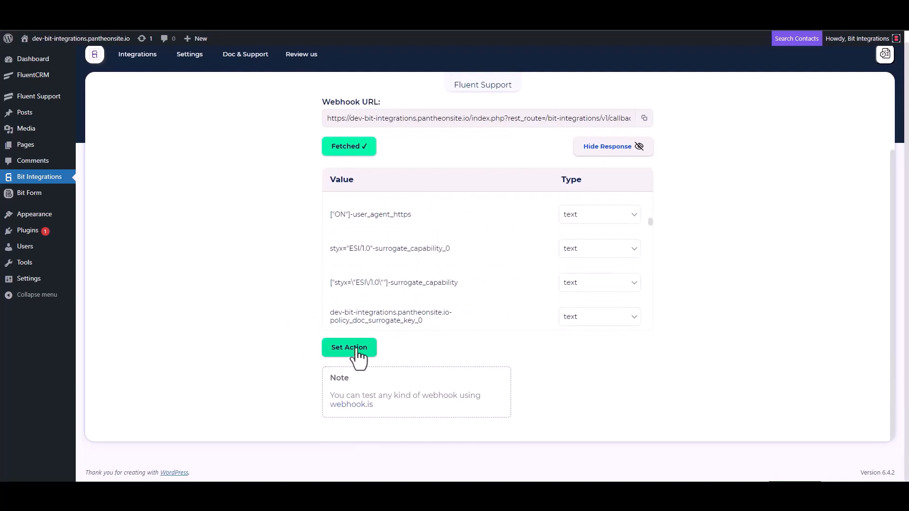
{"action": "left_click", "coordinate": [352, 348]}
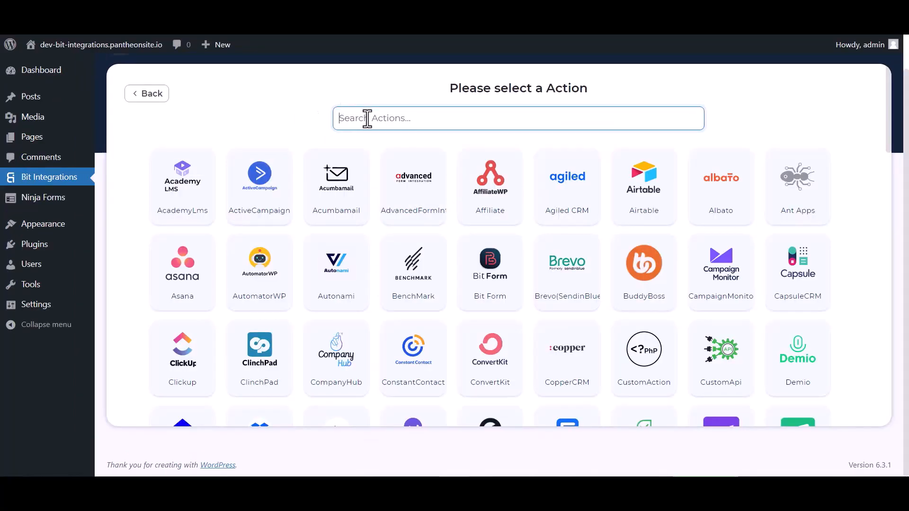
{"action": "type", "text": "mox"}
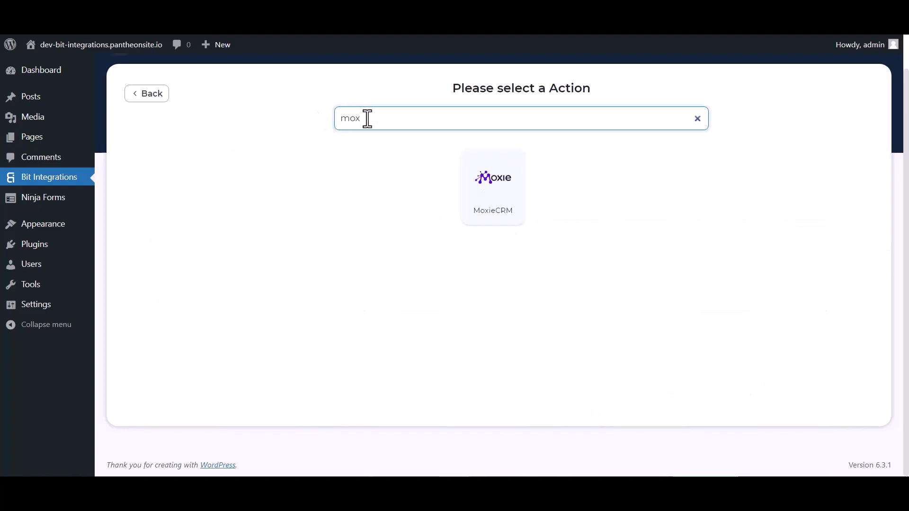
{"action": "left_click", "coordinate": [481, 196]}
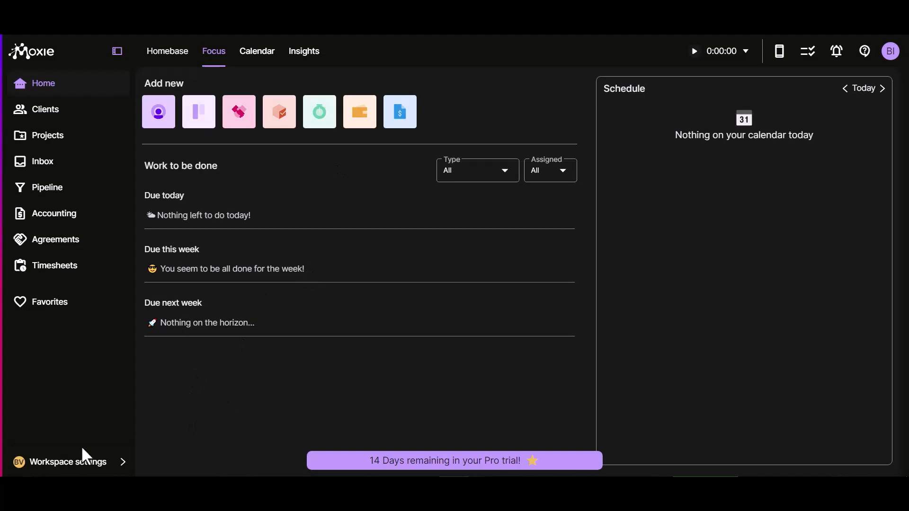
In Moxie's Connected apps Integrations tab, expand Custom Integration and copy its API key.
{"action": "left_click", "coordinate": [73, 462]}
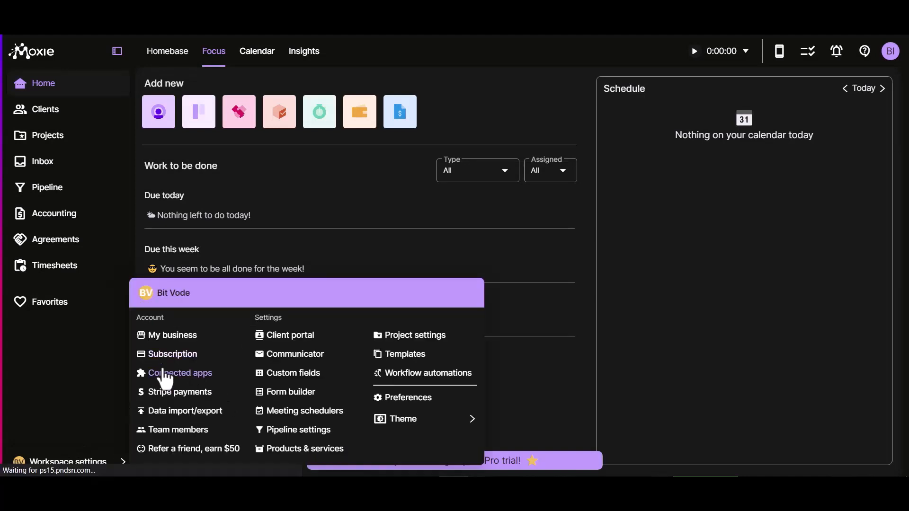
{"action": "left_click", "coordinate": [161, 373]}
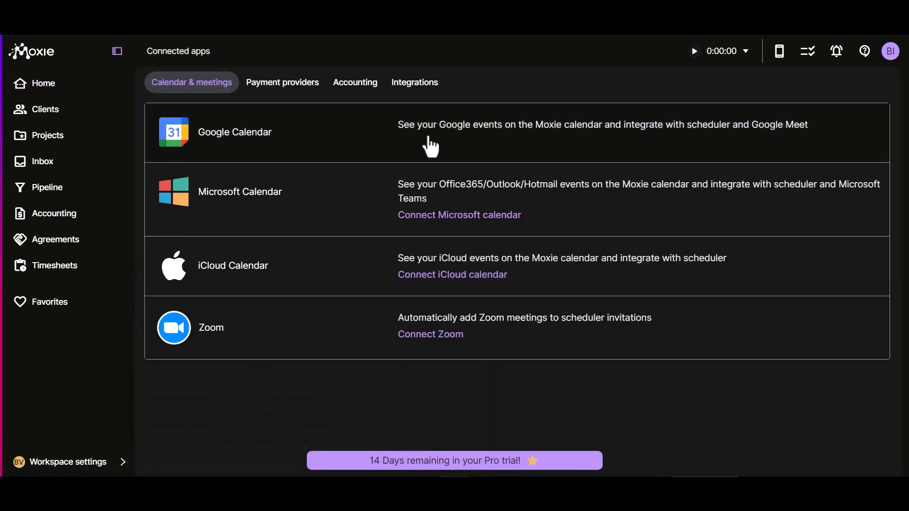
{"action": "left_click", "coordinate": [411, 85]}
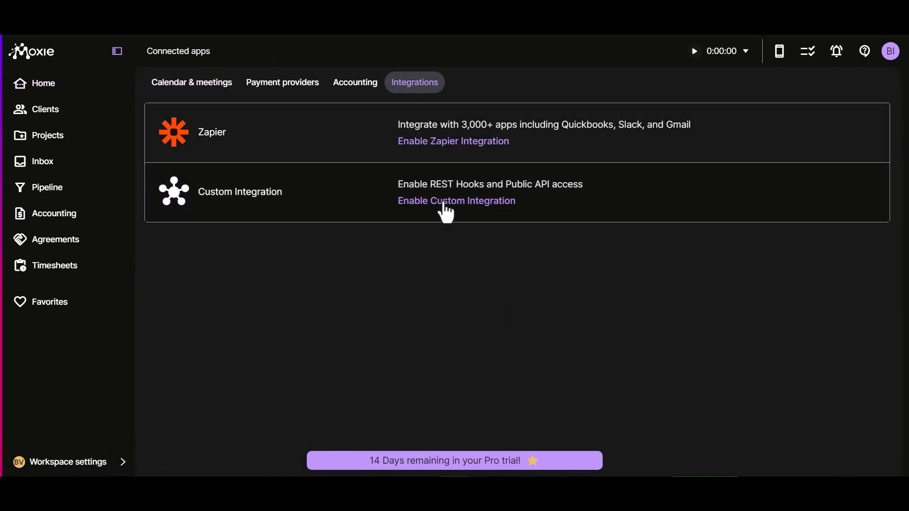
{"action": "left_click", "coordinate": [445, 203]}
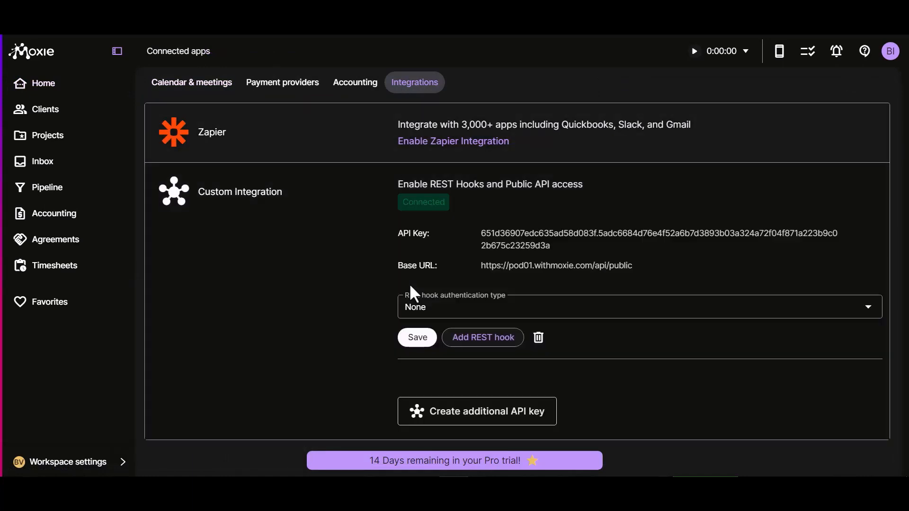
{"action": "left_click", "coordinate": [876, 234]}
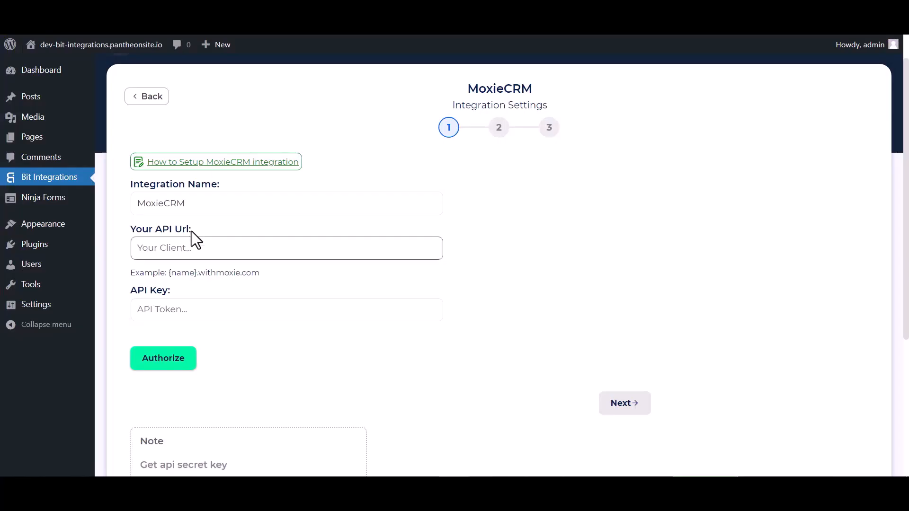
Authorize MoxieCRM with the pasted API key and pod01.withmoxie.com as the API URL, then continue.
{"action": "left_click", "coordinate": [198, 312]}
{"action": "key", "text": "ctrl+v"}
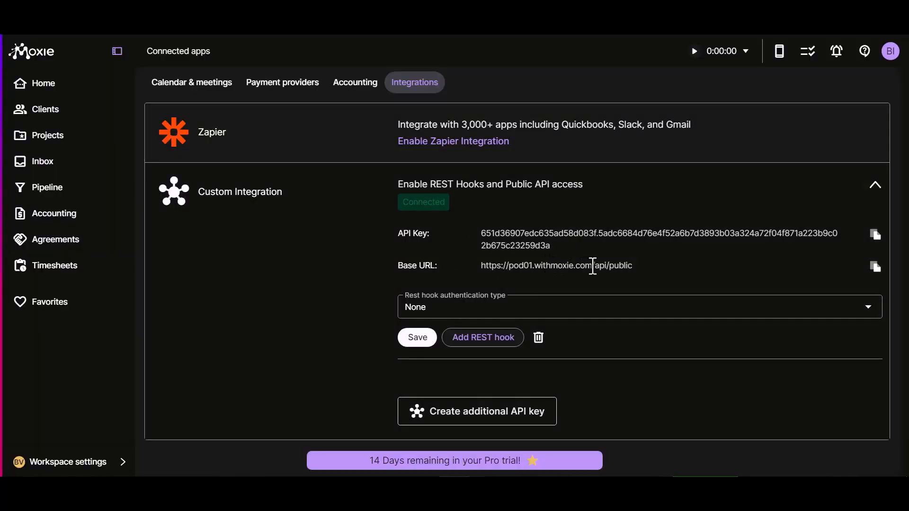
{"action": "left_click_drag", "start_coordinate": [595, 267], "coordinate": [509, 267]}
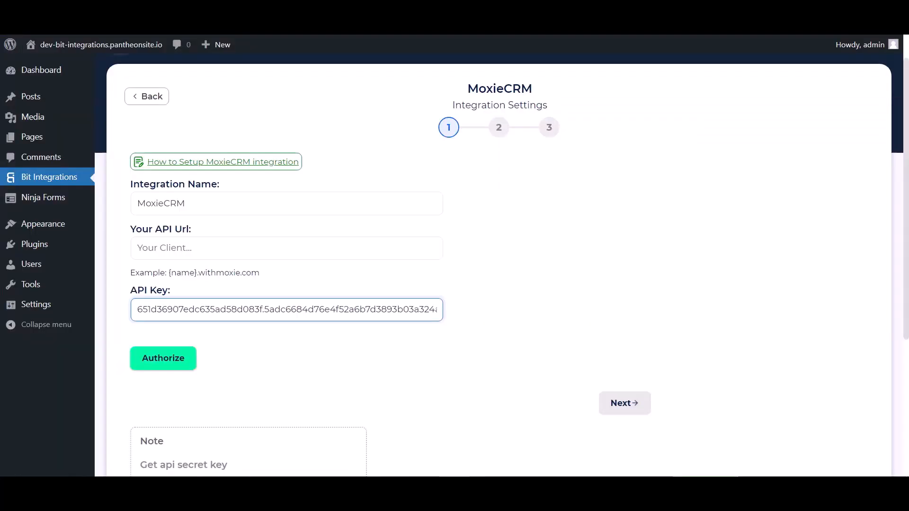
{"action": "left_click", "coordinate": [211, 248]}
{"action": "key", "text": "ctrl+v"}
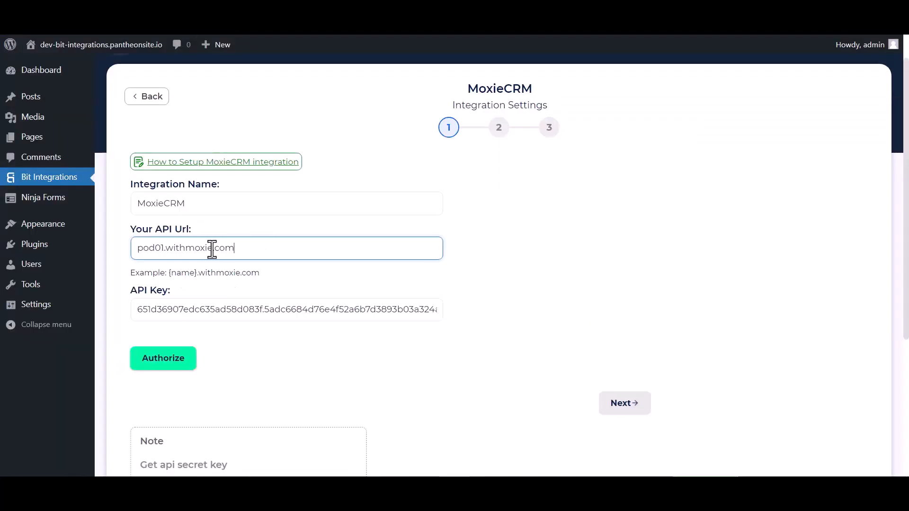
{"action": "double_click", "coordinate": [243, 253]}
{"action": "left_click", "coordinate": [258, 254]}
{"action": "left_click", "coordinate": [174, 364]}
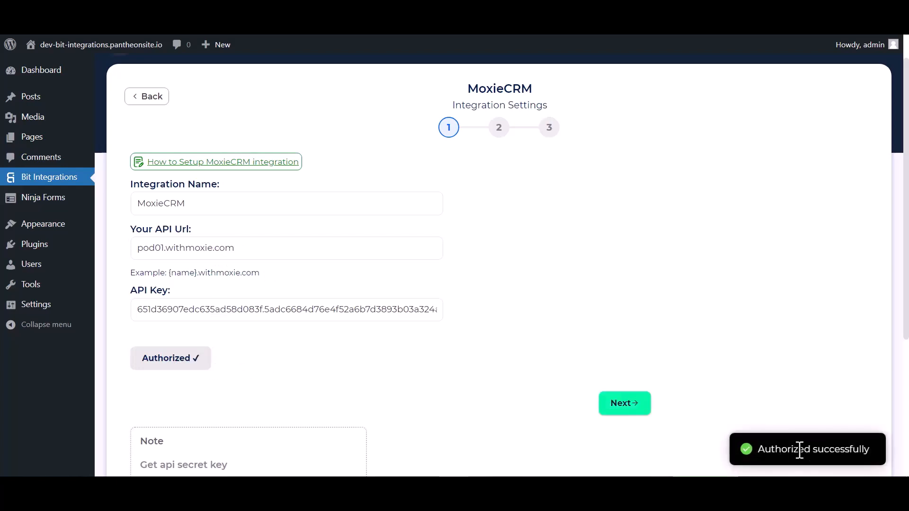
{"action": "left_click", "coordinate": [619, 407]}
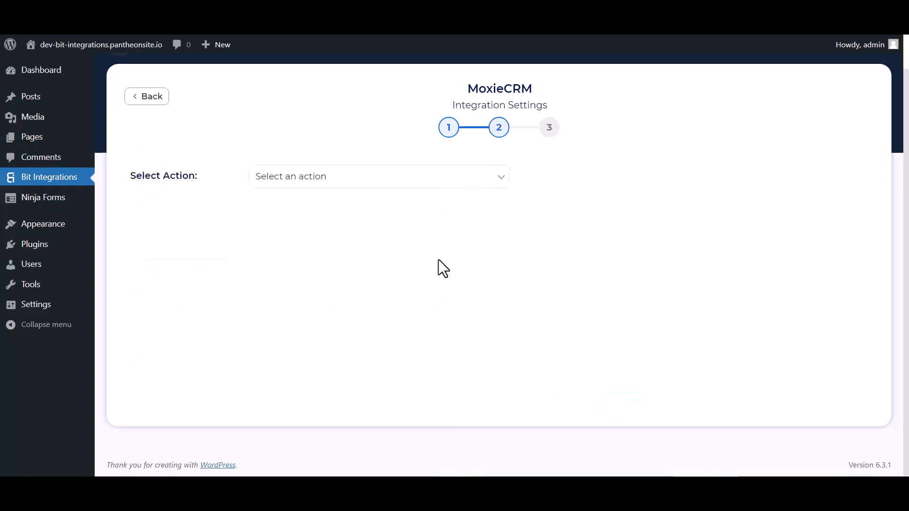
Choose the Create Contact action and map Email to Email Address and First Name to First Name.
{"action": "left_click", "coordinate": [384, 182]}
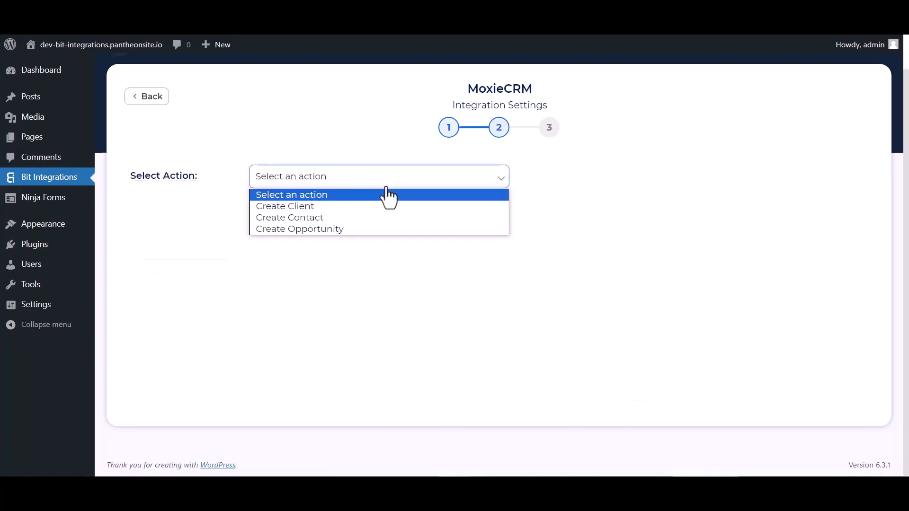
{"action": "left_click", "coordinate": [311, 221]}
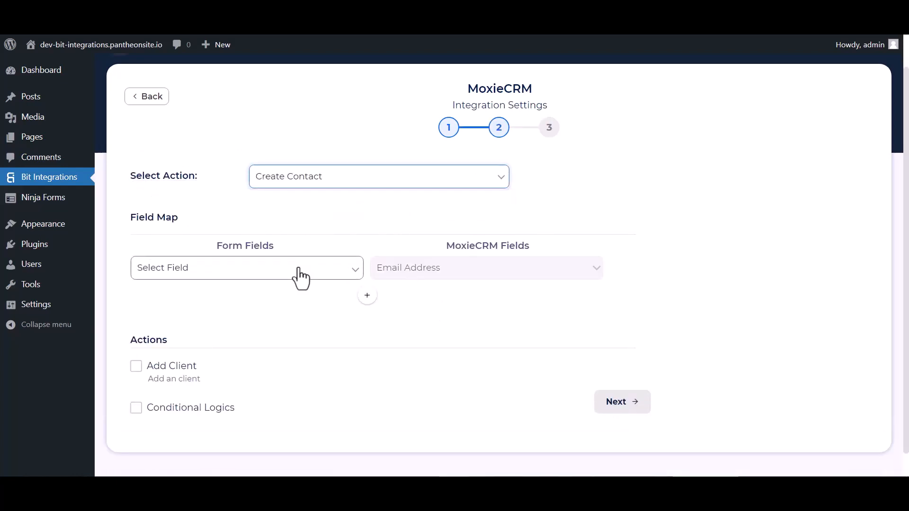
{"action": "left_click", "coordinate": [300, 277]}
{"action": "left_click", "coordinate": [175, 327]}
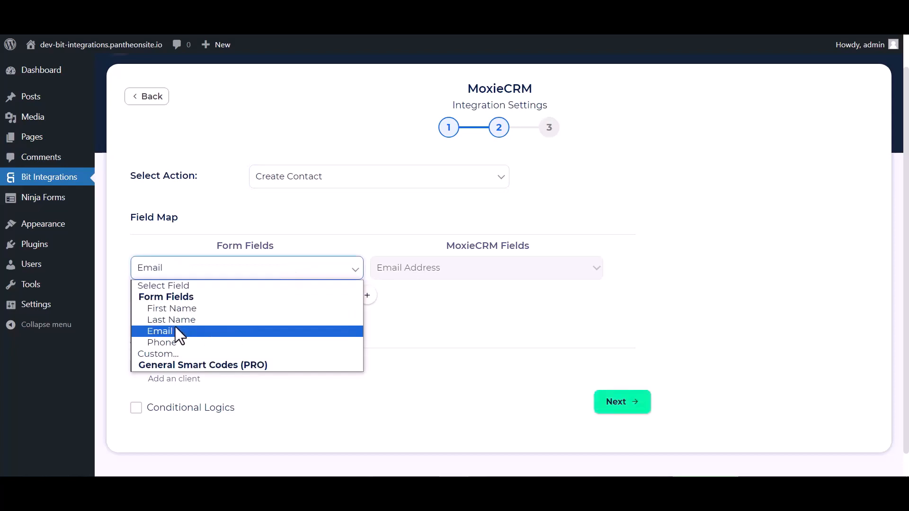
{"action": "left_click", "coordinate": [368, 298]}
{"action": "left_click", "coordinate": [387, 302]}
{"action": "left_click", "coordinate": [397, 321]}
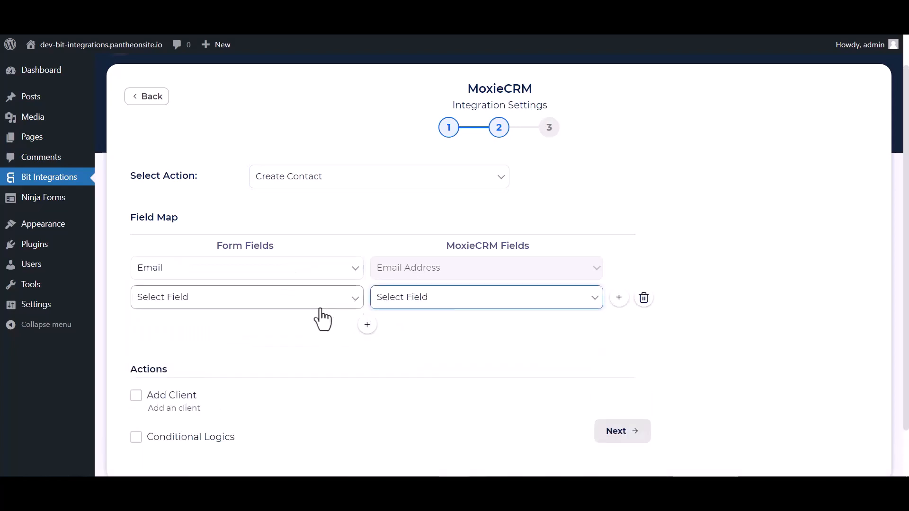
{"action": "left_click", "coordinate": [319, 306]}
{"action": "left_click", "coordinate": [394, 301]}
{"action": "left_click", "coordinate": [391, 323]}
{"action": "left_click", "coordinate": [327, 298]}
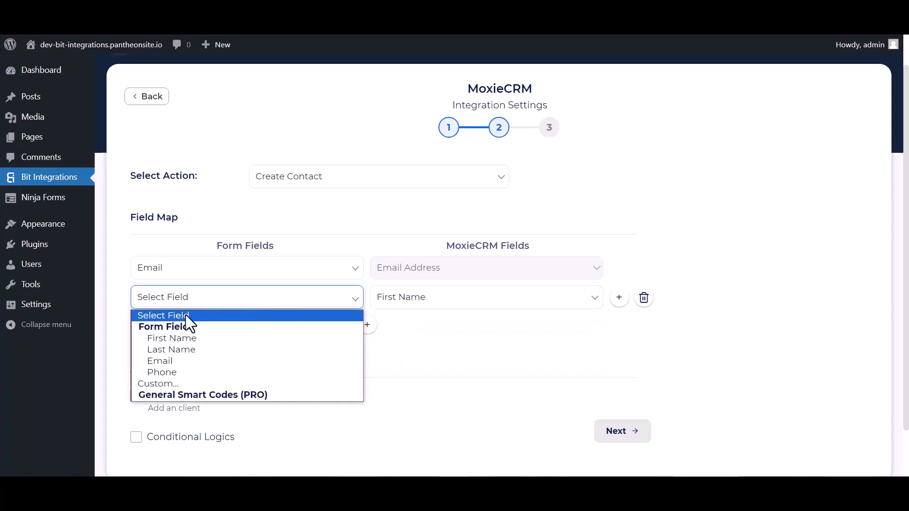
{"action": "left_click", "coordinate": [159, 337]}
Add mapping rows for Last Name and Phone to the matching MoxieCRM fields.
{"action": "left_click", "coordinate": [367, 325]}
{"action": "left_click", "coordinate": [417, 330]}
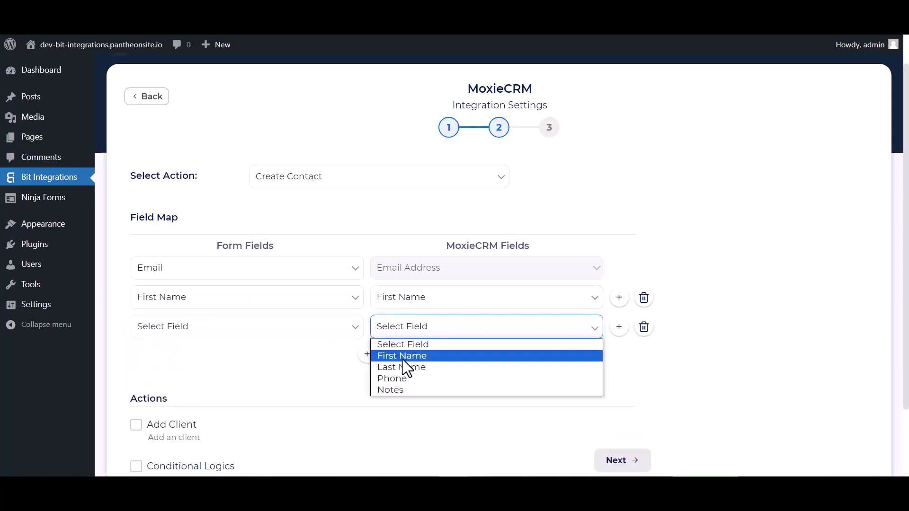
{"action": "left_click", "coordinate": [391, 369]}
{"action": "left_click", "coordinate": [265, 335]}
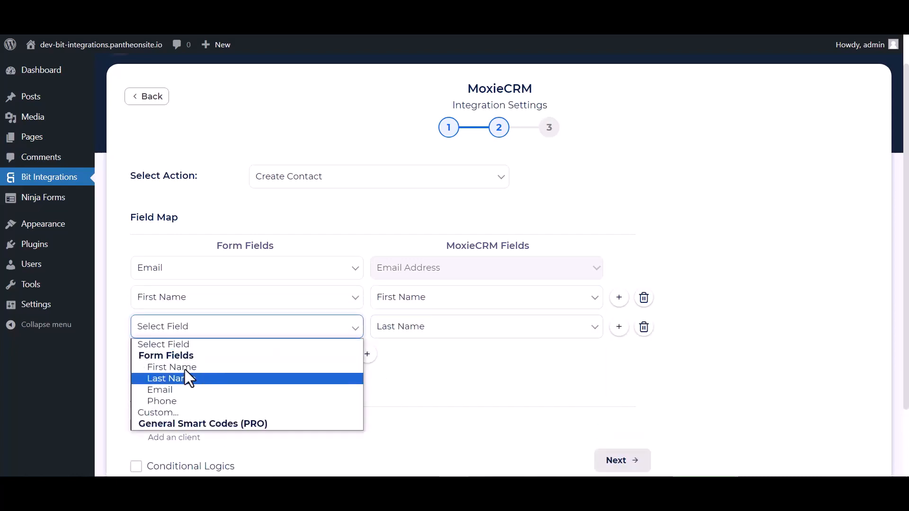
{"action": "left_click", "coordinate": [187, 376]}
{"action": "left_click", "coordinate": [372, 356]}
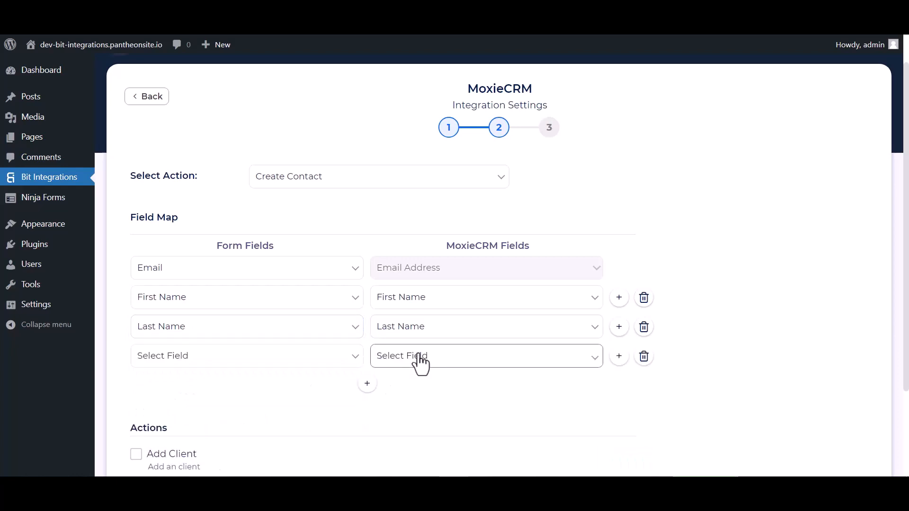
{"action": "left_click", "coordinate": [422, 365]}
{"action": "left_click", "coordinate": [396, 408]}
{"action": "left_click", "coordinate": [312, 363]}
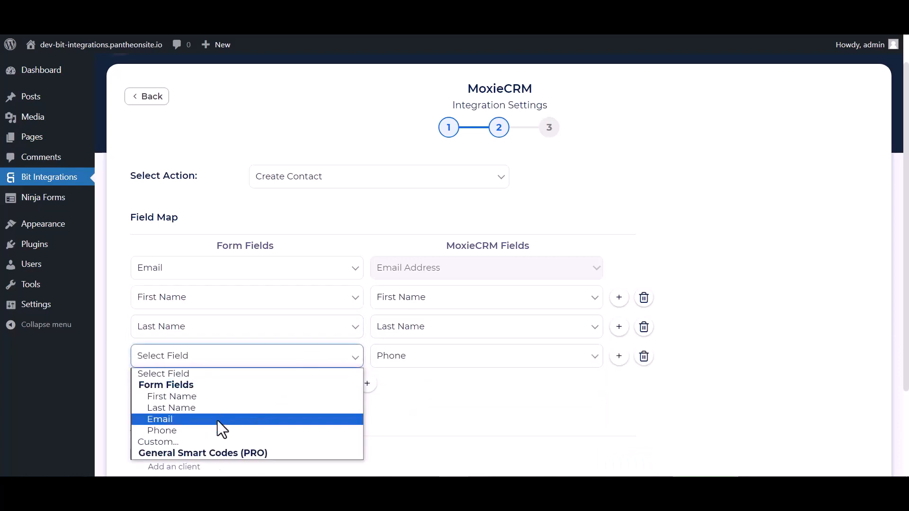
{"action": "left_click", "coordinate": [218, 429]}
Leave Conditional Logics off and finish and save the MoxieCRM integration.
{"action": "scroll", "coordinate": [379, 396], "scroll_direction": "down", "scroll_amount": 3}
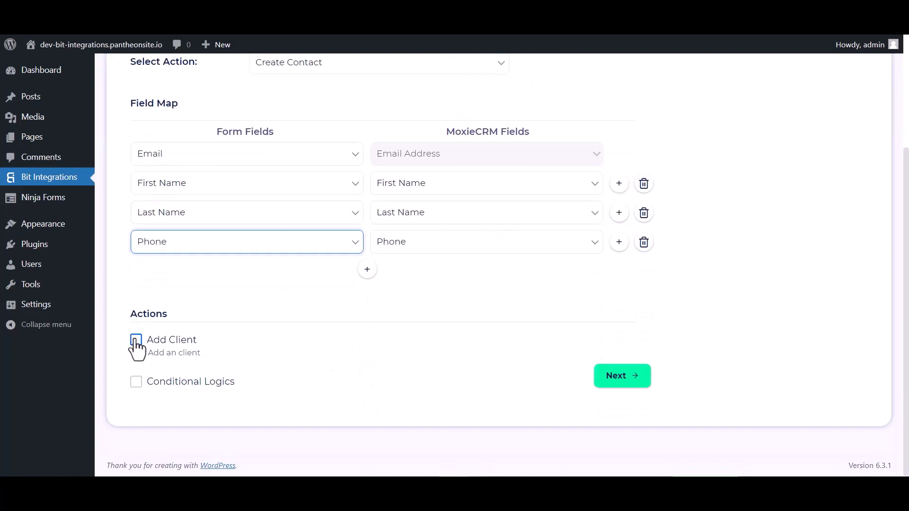
{"action": "left_click", "coordinate": [137, 381]}
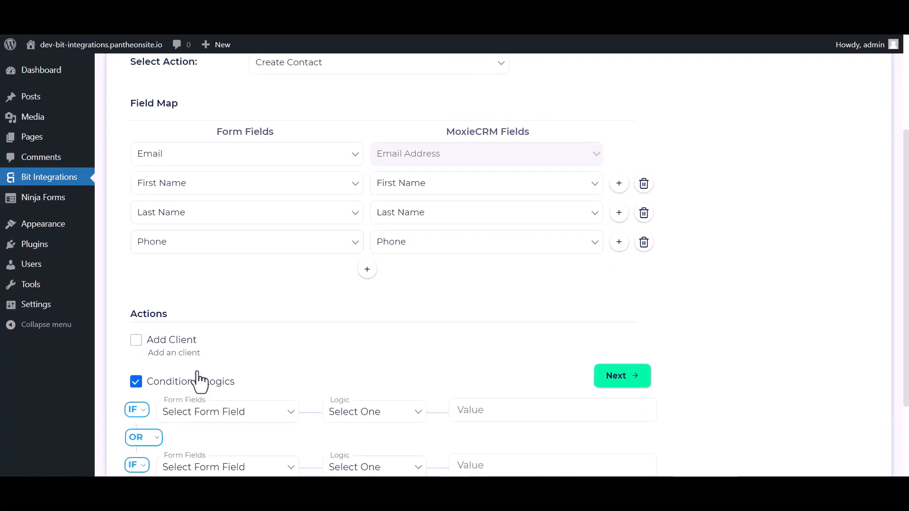
{"action": "scroll", "coordinate": [304, 349], "scroll_direction": "down", "scroll_amount": 3}
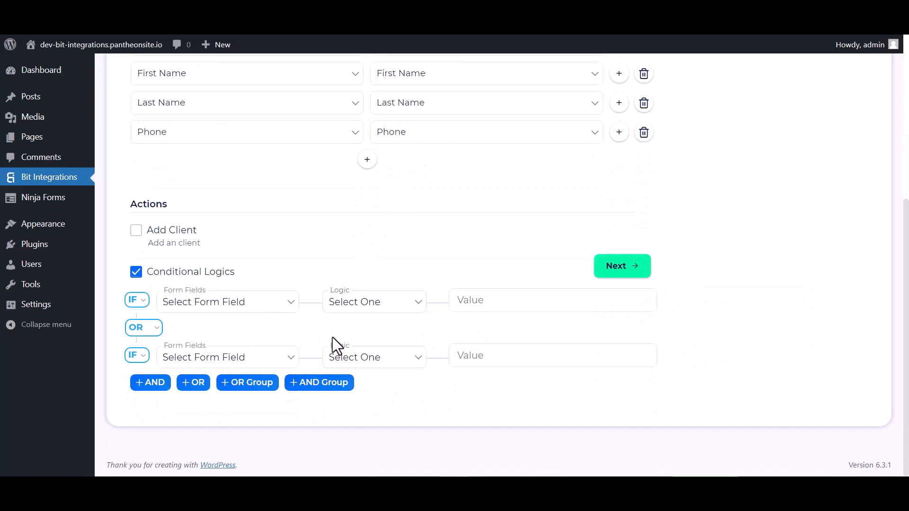
{"action": "left_click", "coordinate": [136, 272]}
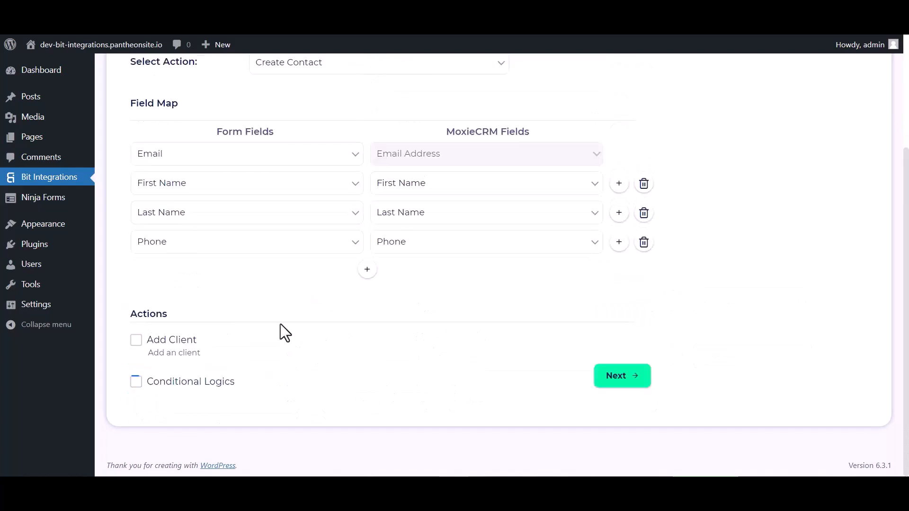
{"action": "left_click", "coordinate": [616, 381]}
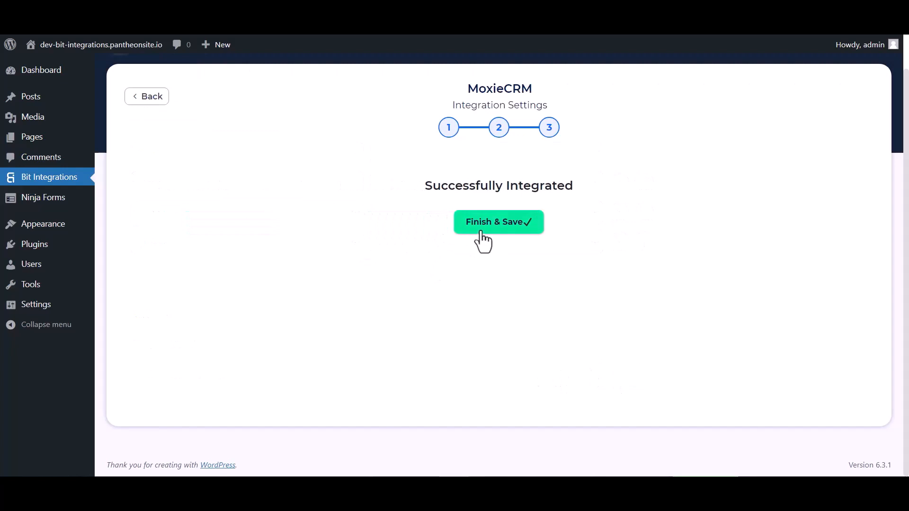
{"action": "left_click", "coordinate": [482, 230]}
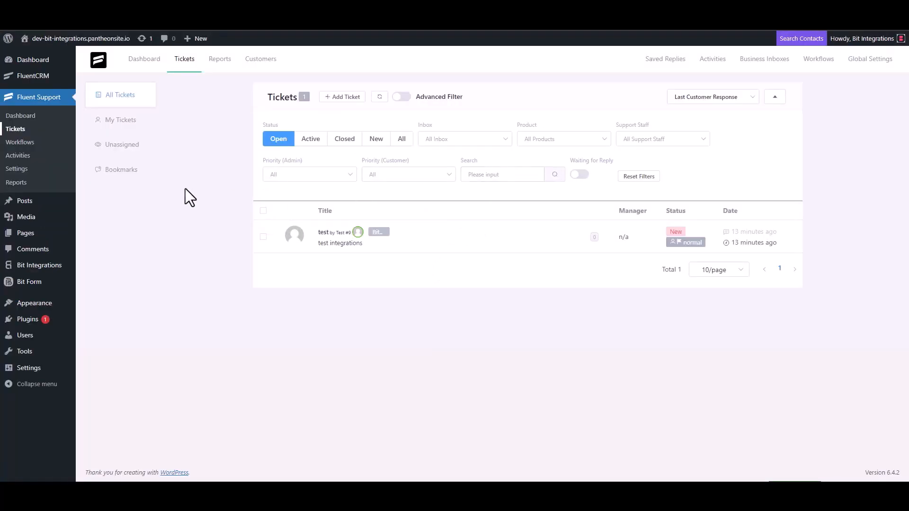
Start a new ticket, search for the contact's e-mail, and opt to create a new contact.
{"action": "left_click", "coordinate": [343, 97]}
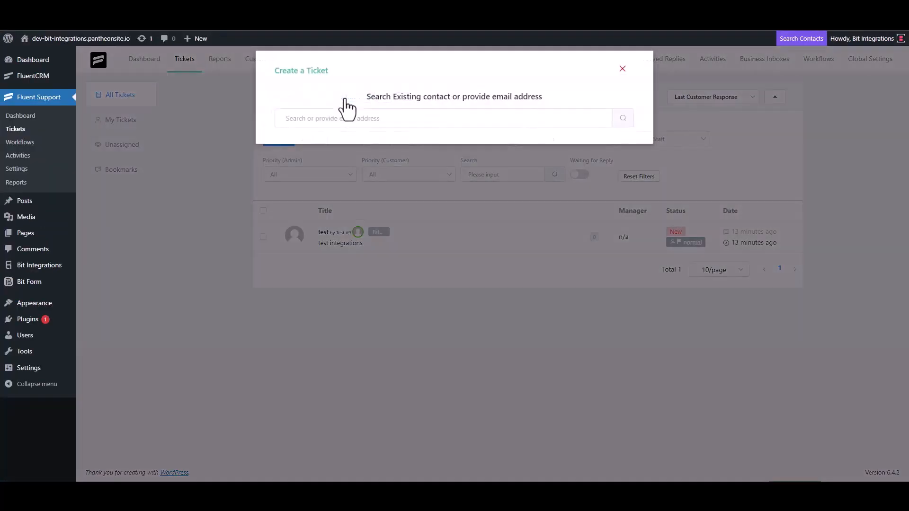
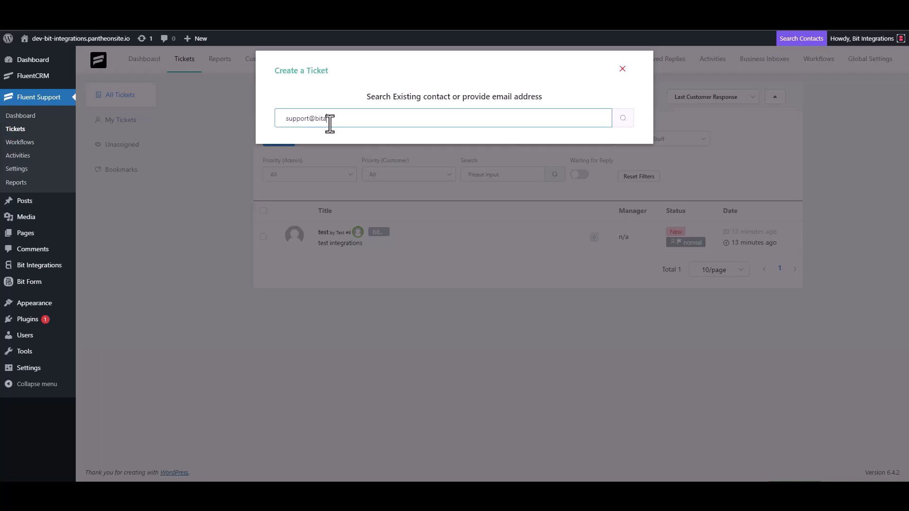
{"action": "left_click", "coordinate": [621, 122]}
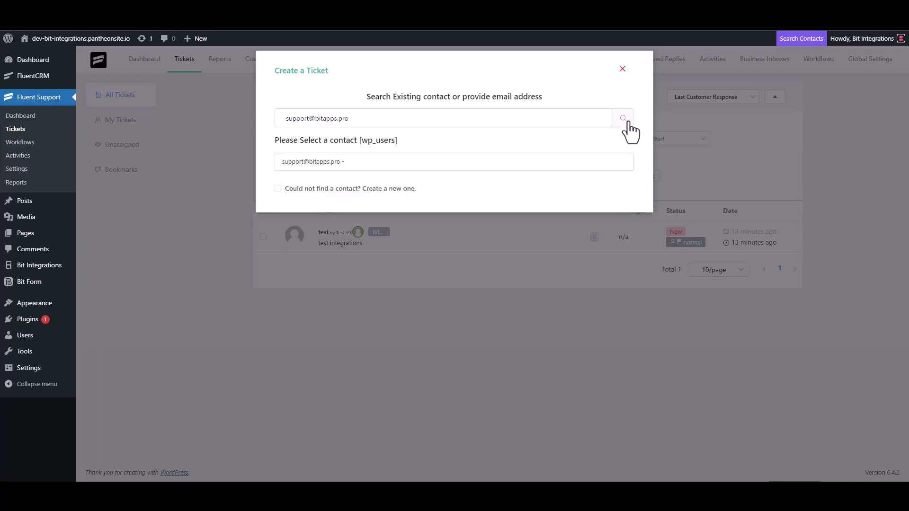
{"action": "left_click", "coordinate": [313, 188]}
Fill in the new contact as Bit Integrations with their e-mail and continue to the ticket form.
{"action": "left_click", "coordinate": [331, 186]}
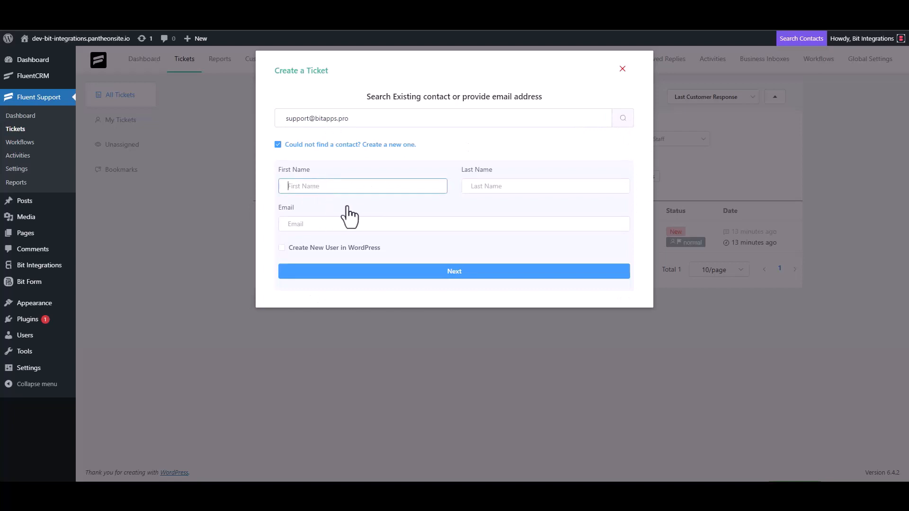
{"action": "type", "text": "Bit"}
{"action": "left_click", "coordinate": [496, 186]}
{"action": "type", "text": "U"}
{"action": "key", "text": "BackSpace"}
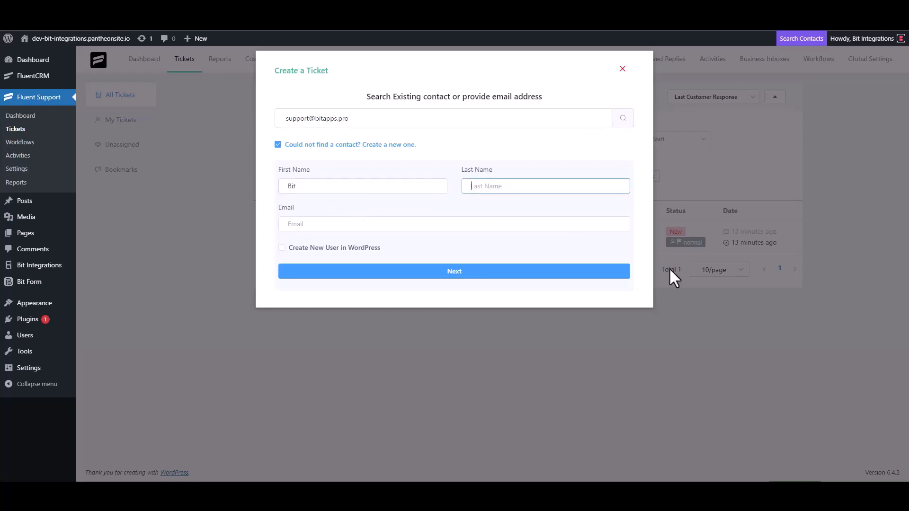
{"action": "type", "text": "Integrations"}
{"action": "left_click", "coordinate": [357, 225]}
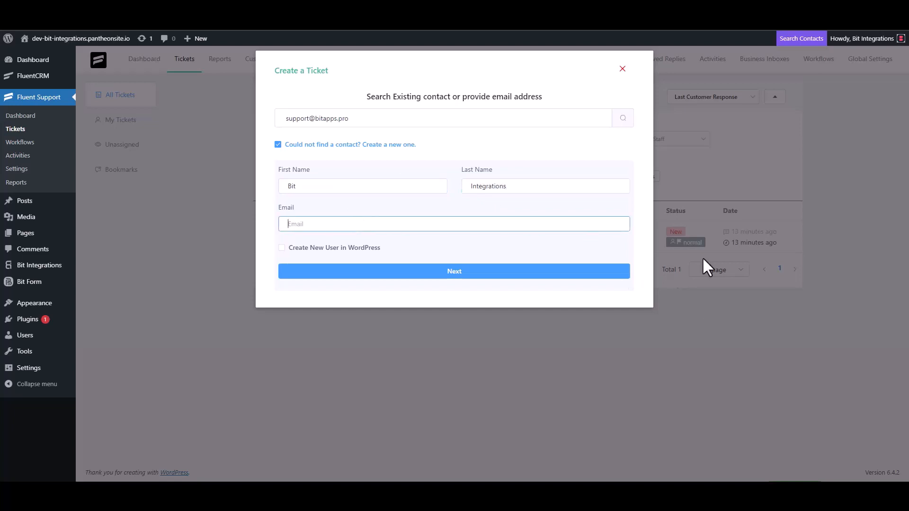
{"action": "left_click", "coordinate": [479, 273]}
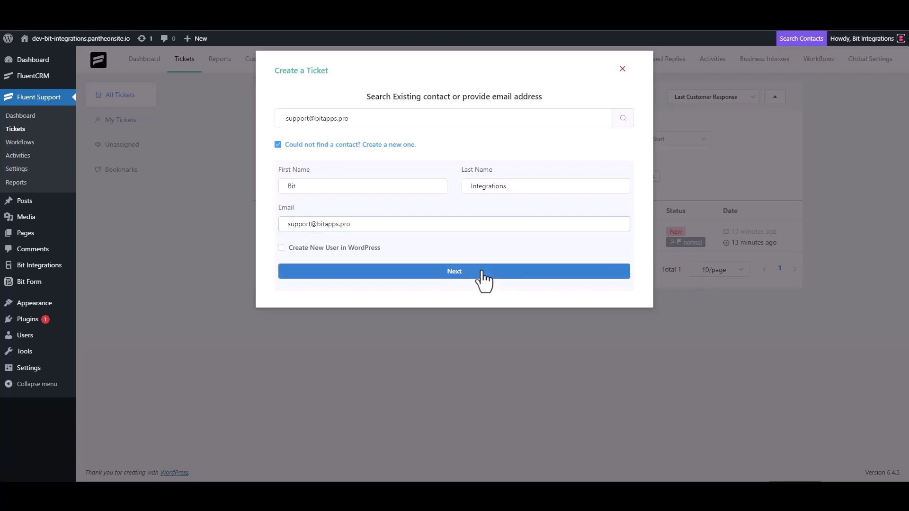
{"action": "left_click", "coordinate": [349, 171]}
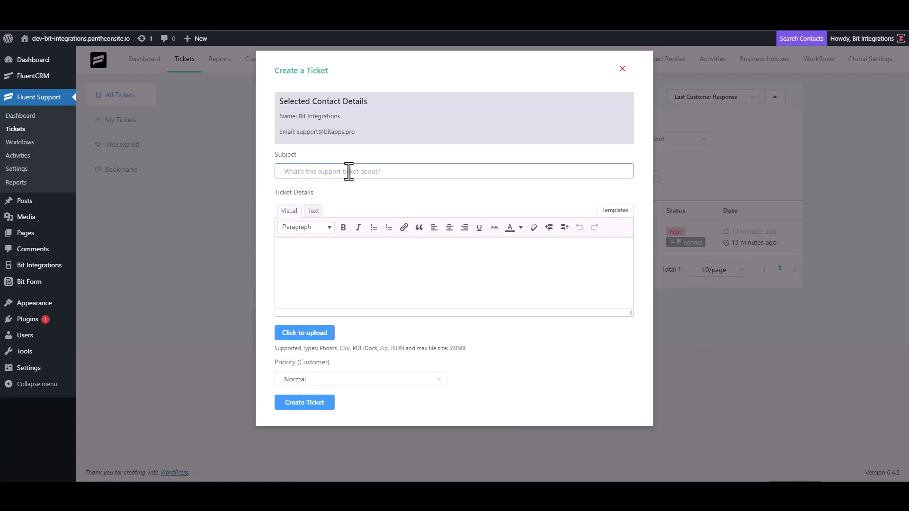
Create the ticket with subject 'bit integration' and details 'bit Integrations'.
{"action": "type", "text": "bit integrations"}
{"action": "left_click", "coordinate": [330, 251]}
{"action": "type", "text": "bit Integra"}
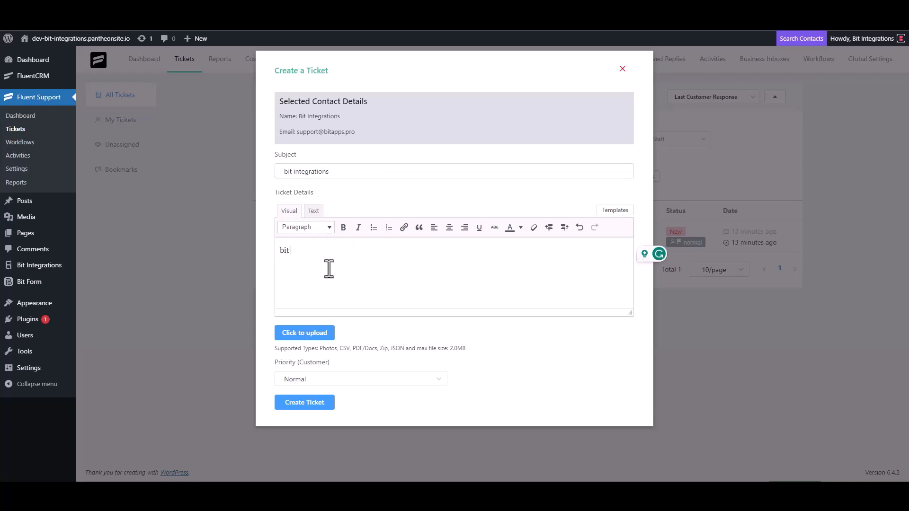
{"action": "type", "text": "tions"}
{"action": "left_click", "coordinate": [304, 403]}
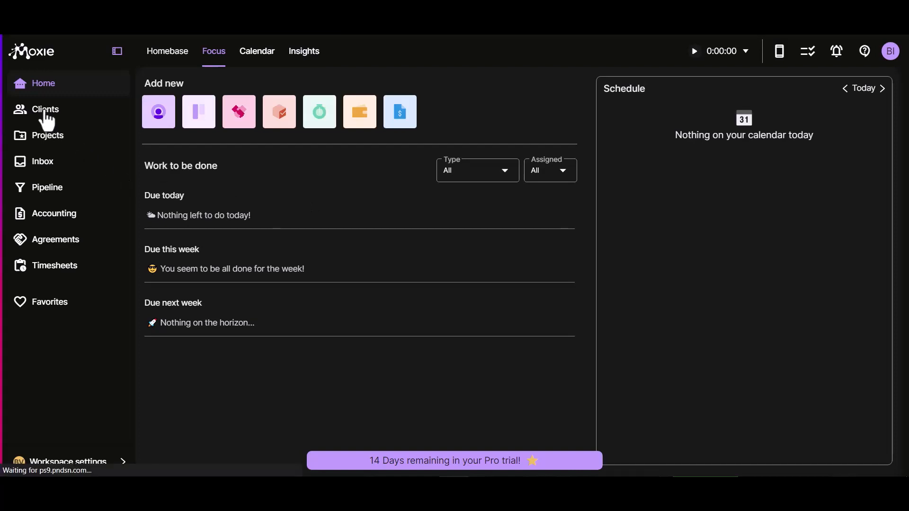
Open the Bit Integrations contact under Moxie's Clients > Contacts to check its email and phone.
{"action": "left_click", "coordinate": [45, 114]}
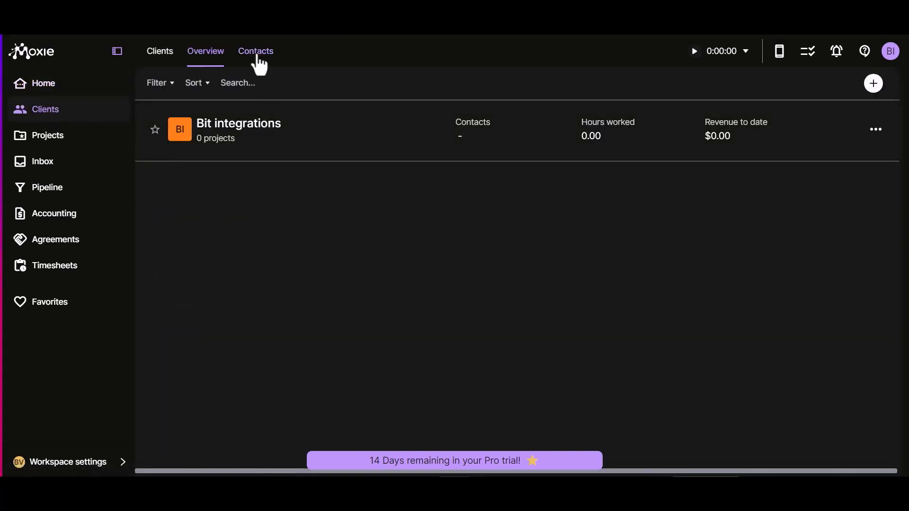
{"action": "left_click", "coordinate": [255, 53]}
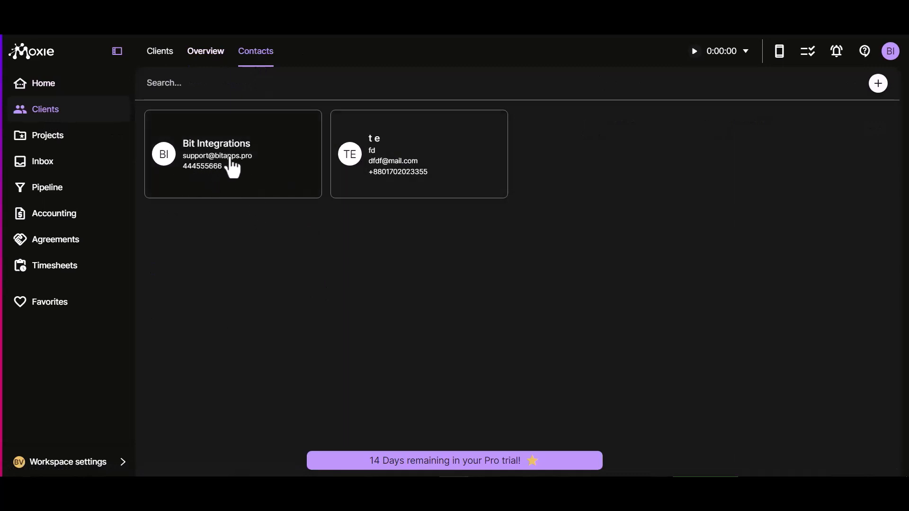
{"action": "left_click", "coordinate": [254, 166]}
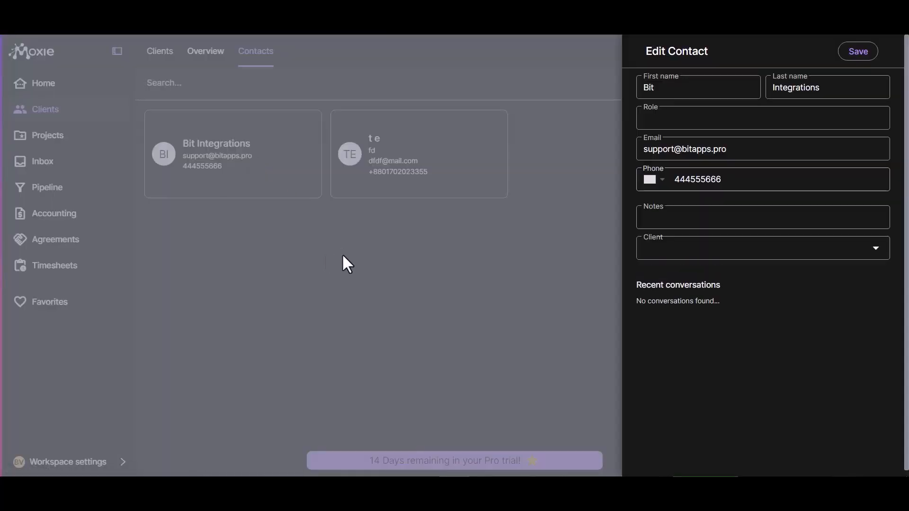